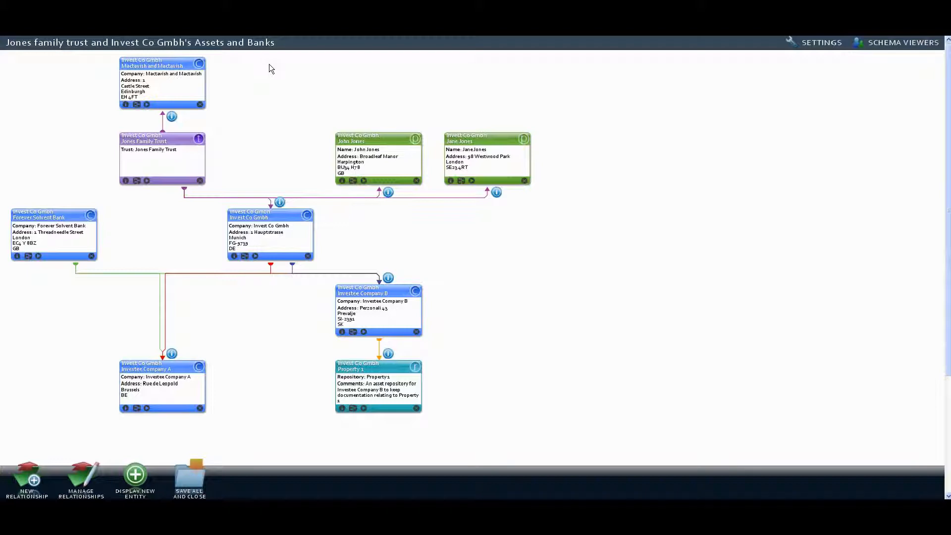
Step: Move the Jones Family Trust and Mactavish and Mactavish entities into the column directly above Invest Co Gmbh
drag(376, 140, 269, 150)
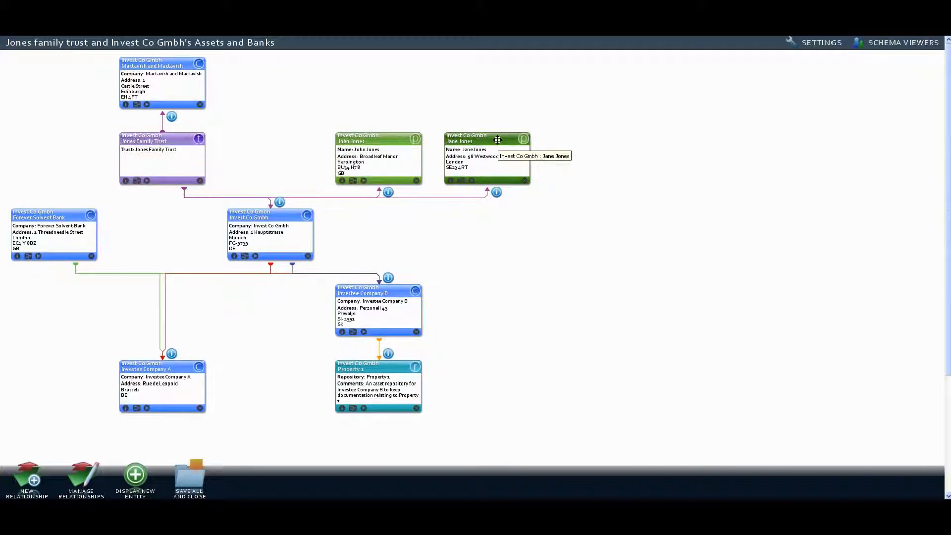
drag(497, 139, 396, 147)
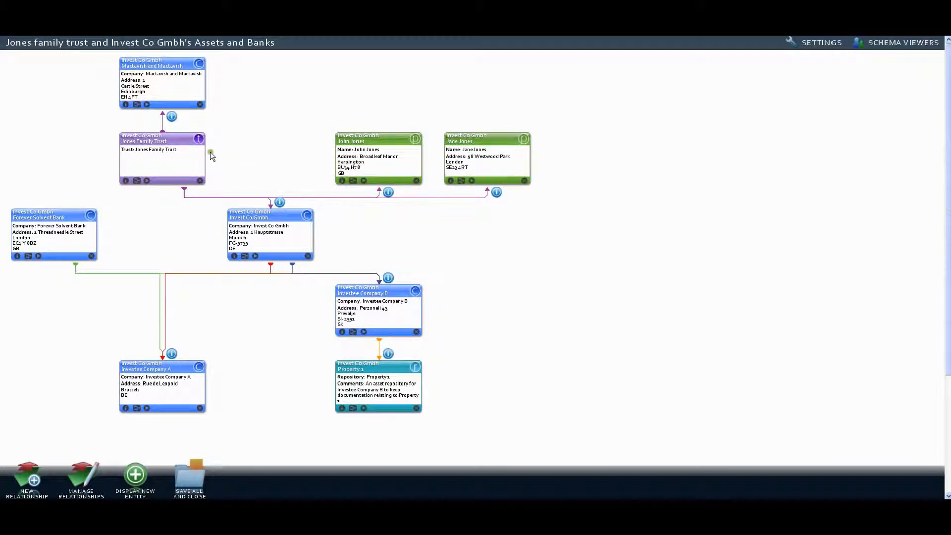
drag(193, 146, 279, 144)
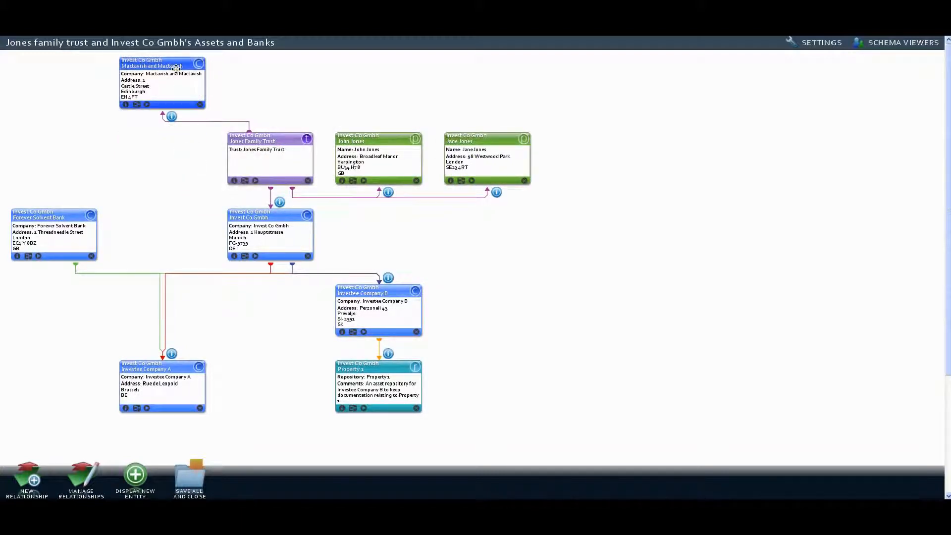
drag(176, 67, 290, 75)
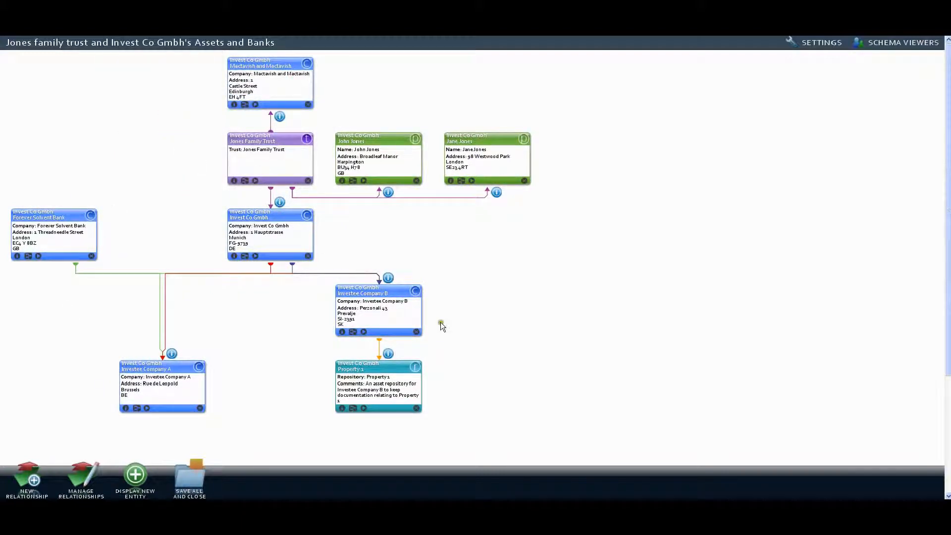
drag(369, 367, 371, 393)
Step: View the trustee relationship to Mactavish and Mactavish and its Trustee Appointments documents, then return to the schema
click(280, 117)
drag(378, 112, 686, 83)
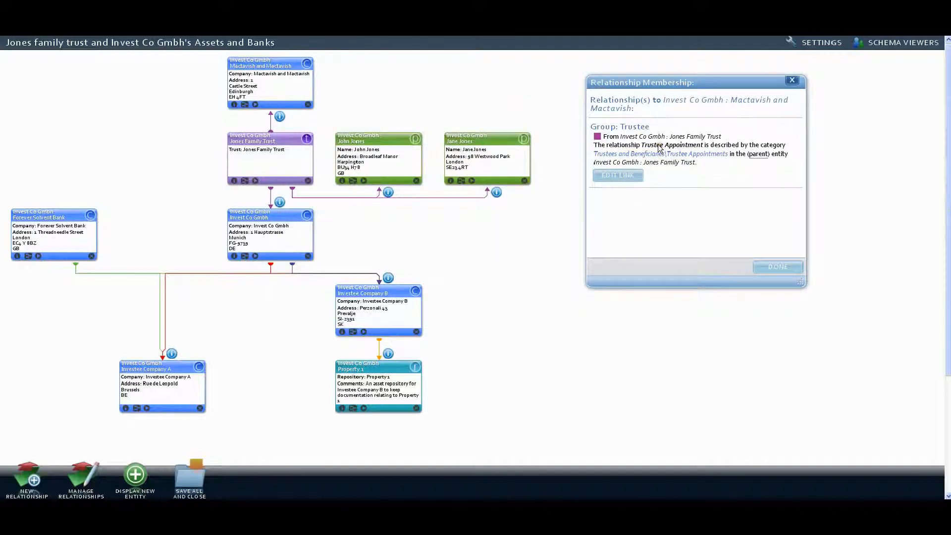
mouse_move(309, 81)
mouse_down()
mouse_move(315, 95)
mouse_move(309, 75)
mouse_up()
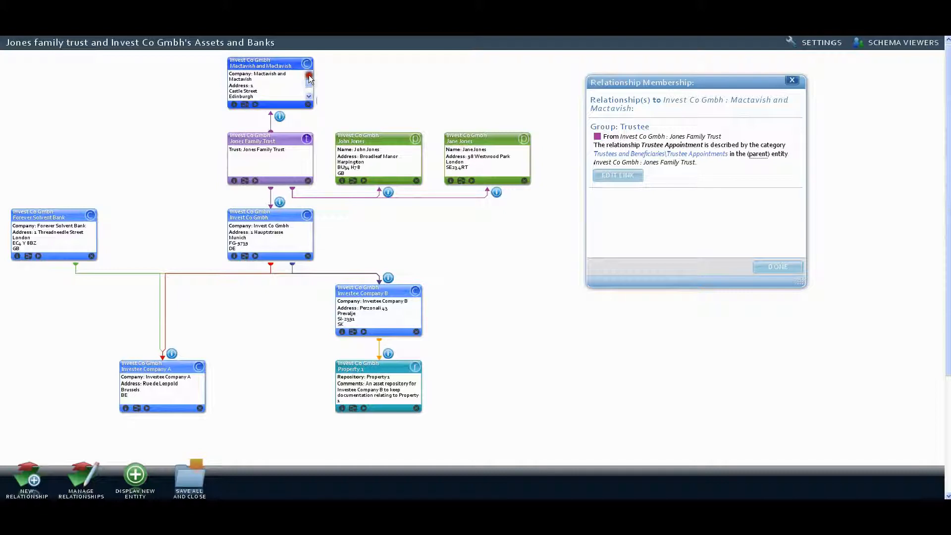
click(693, 156)
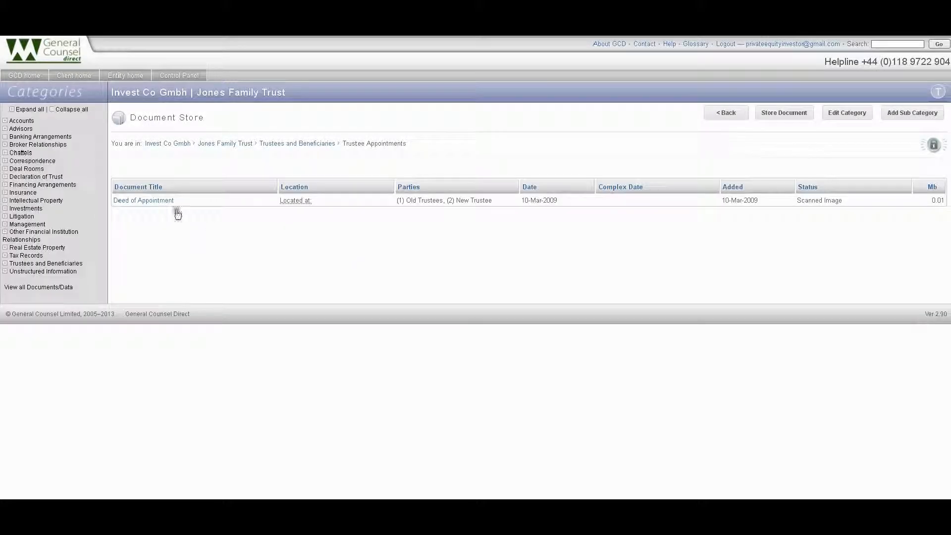
mouse_move(159, 200)
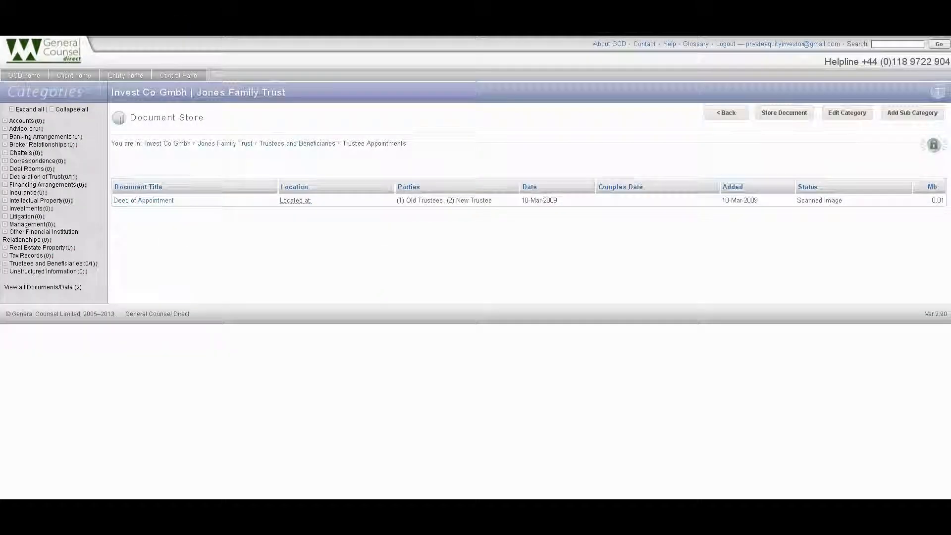
click(183, 22)
Step: View the relationships of both trust beneficiaries and the linked Settlement Deed category, then close the relationship details
click(496, 192)
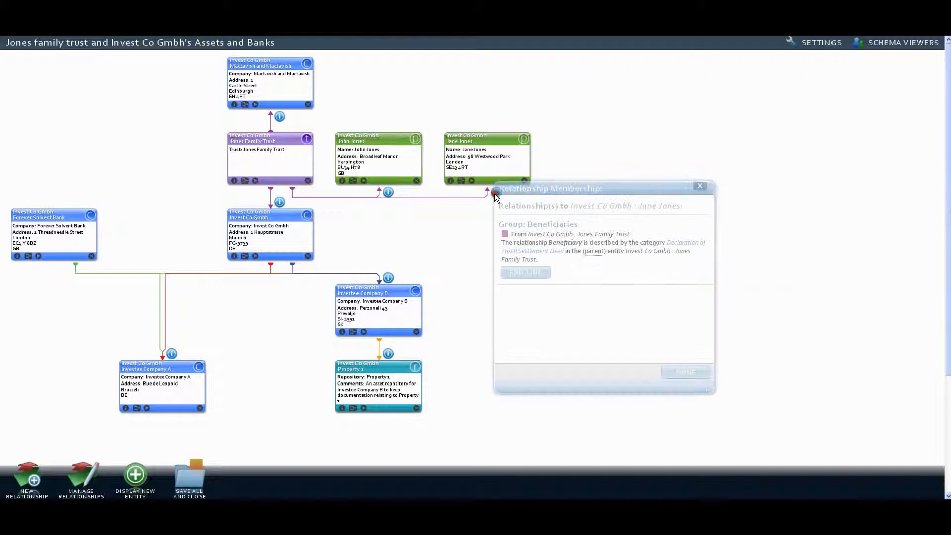
click(387, 192)
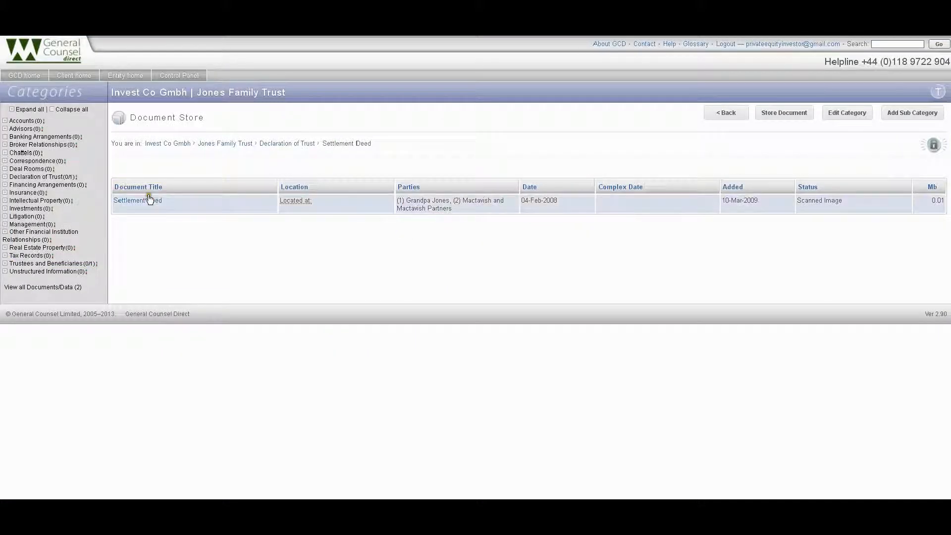
mouse_move(147, 203)
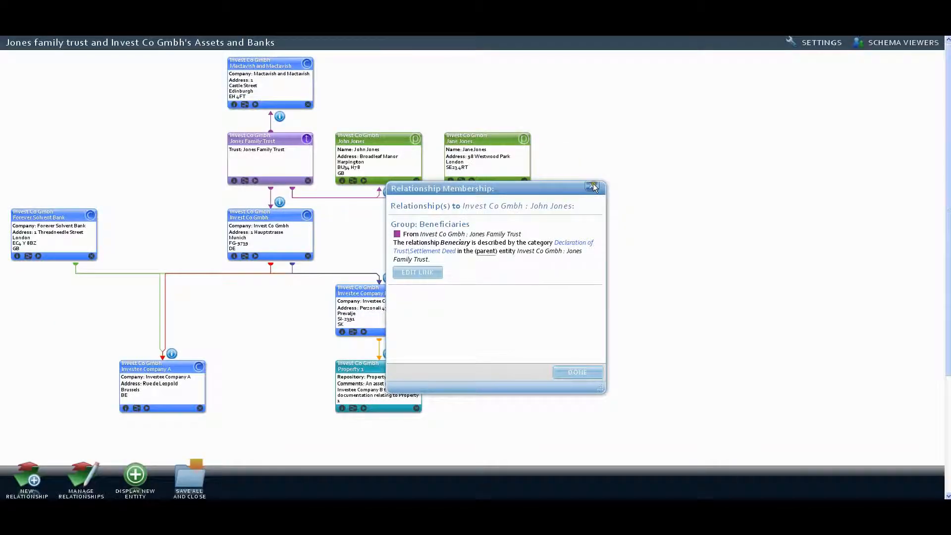
click(593, 187)
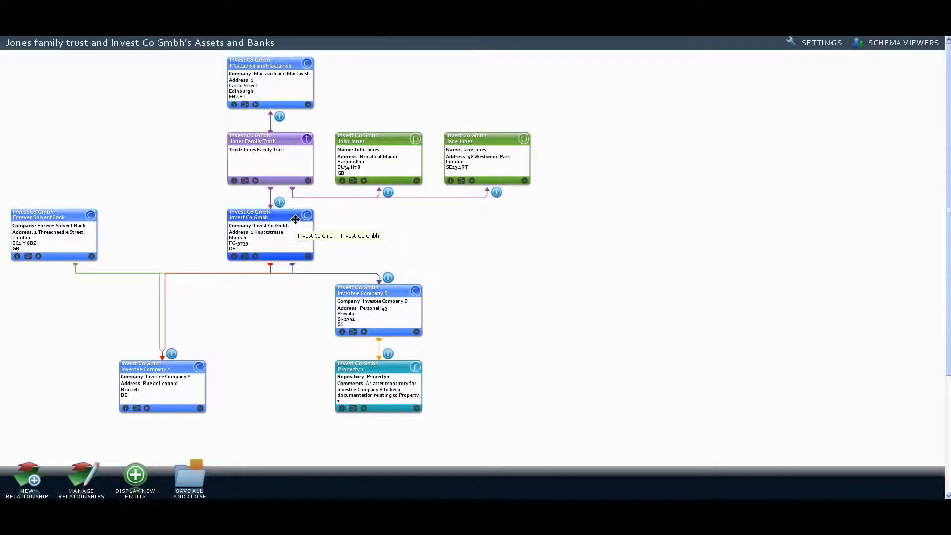
Step: Read the extended information of Invest Co Gmbh and open its linked Investment Process Flow Chart
click(234, 255)
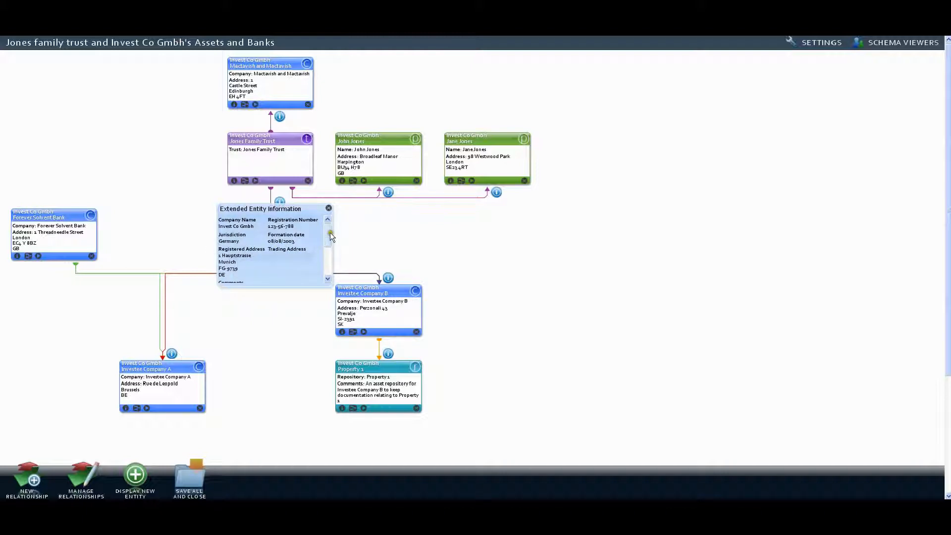
drag(331, 237, 331, 262)
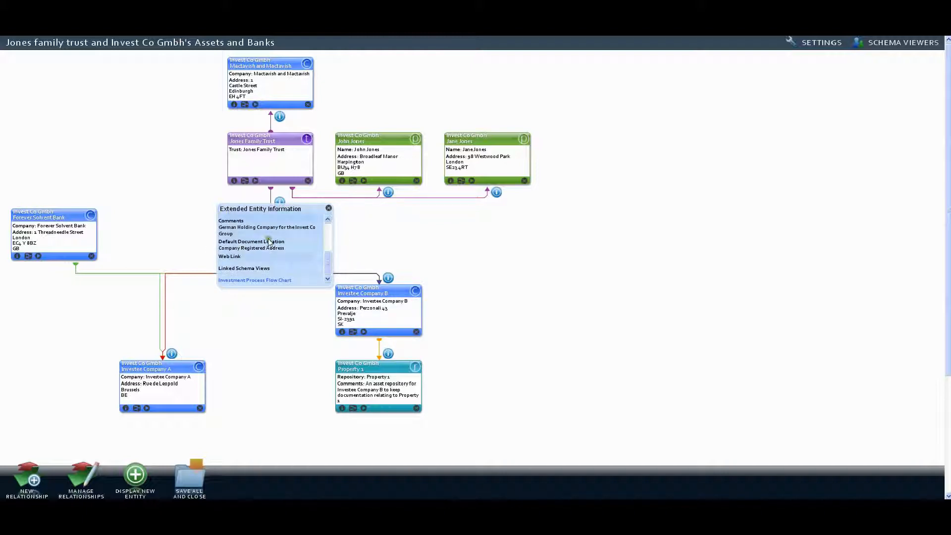
click(266, 281)
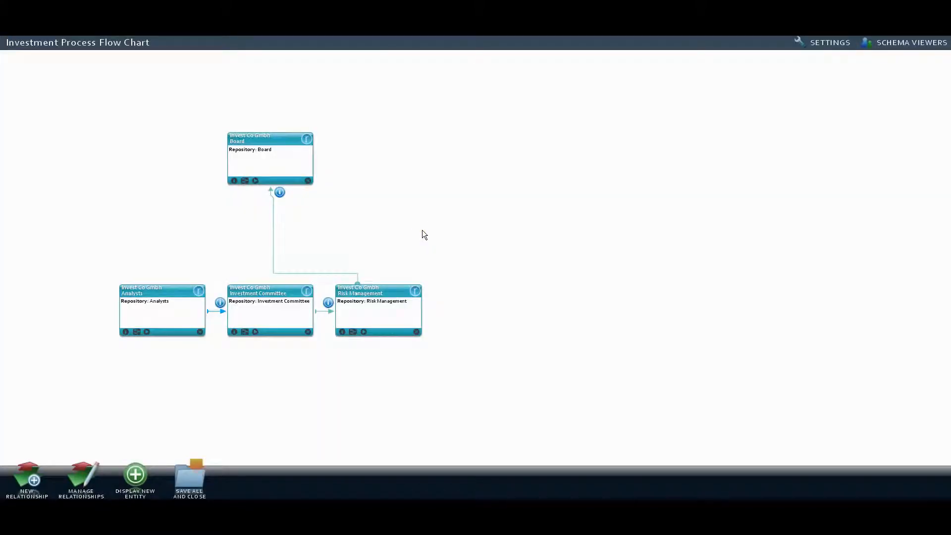
Step: In the flow chart, move Board further right, Investment Committee above Risk Management and Analysts beside Investment Committee, then return to the family trust schema
drag(274, 139, 580, 147)
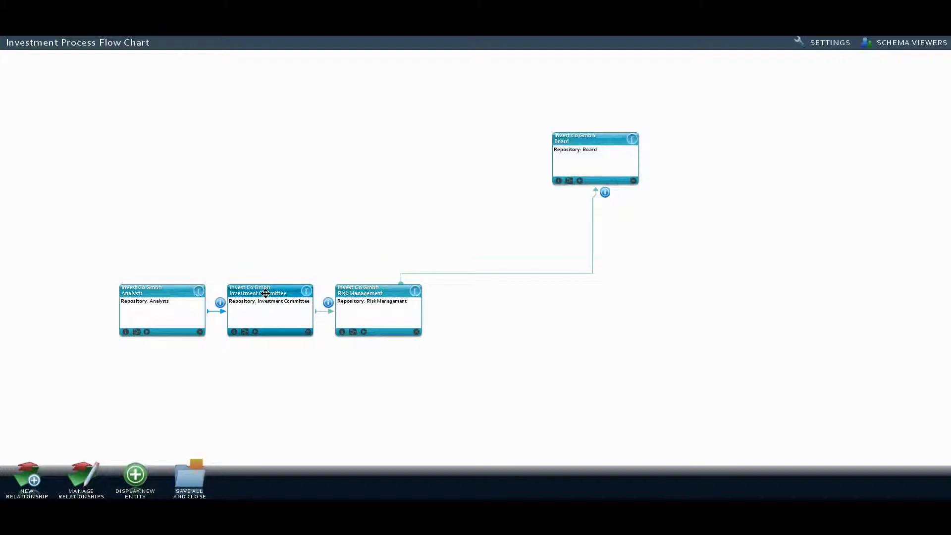
drag(266, 293, 374, 217)
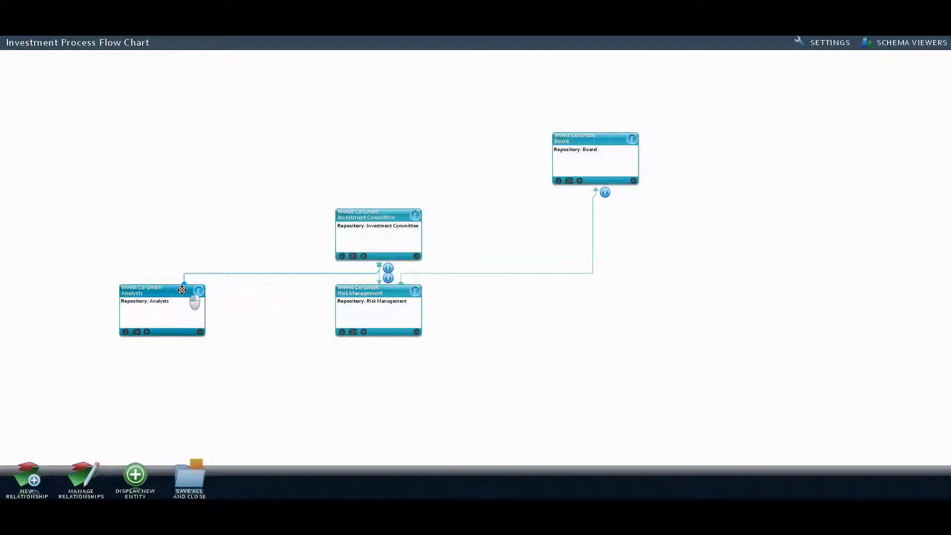
drag(182, 290, 290, 214)
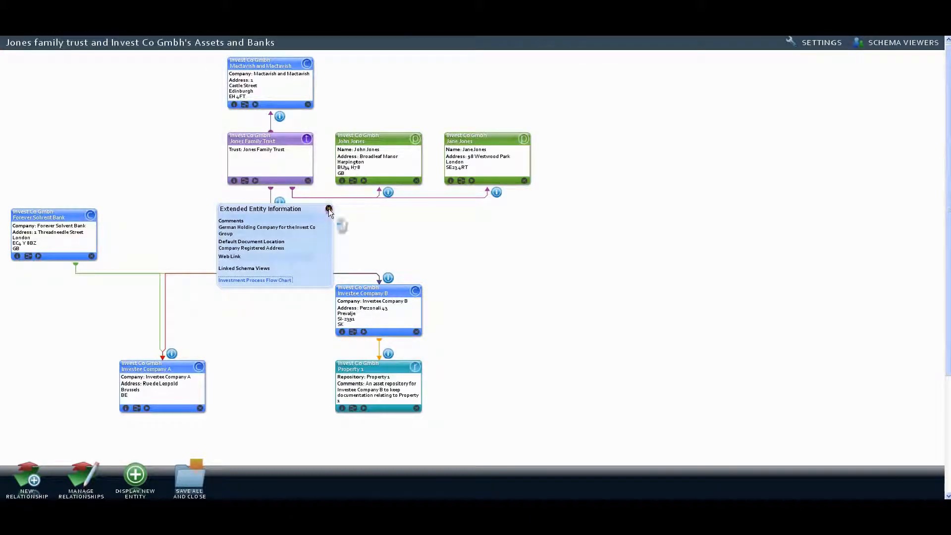
click(329, 208)
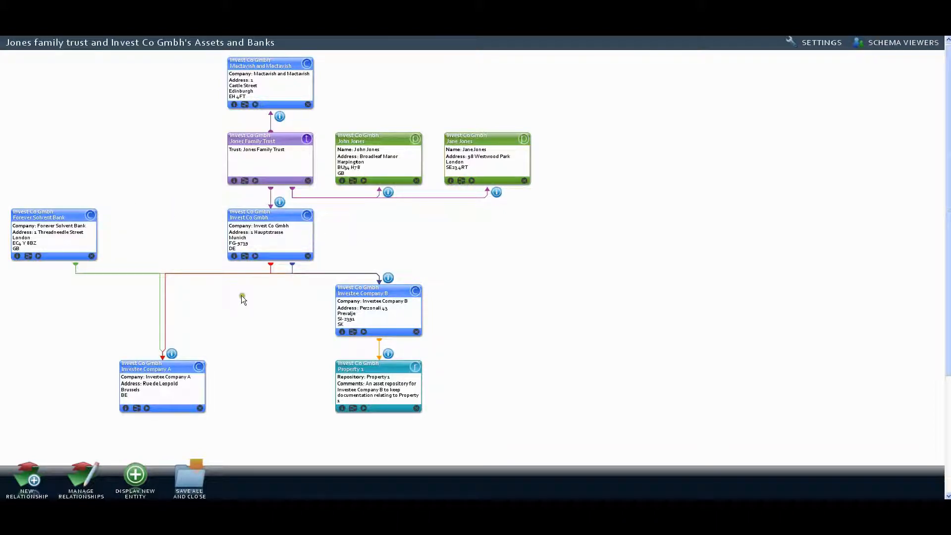
Step: Inspect the bank loan agreements under Invest Co Gmbh's Financing Arrangements and preview the Bilateral Loan Agreement - 5 Year Facility
click(245, 256)
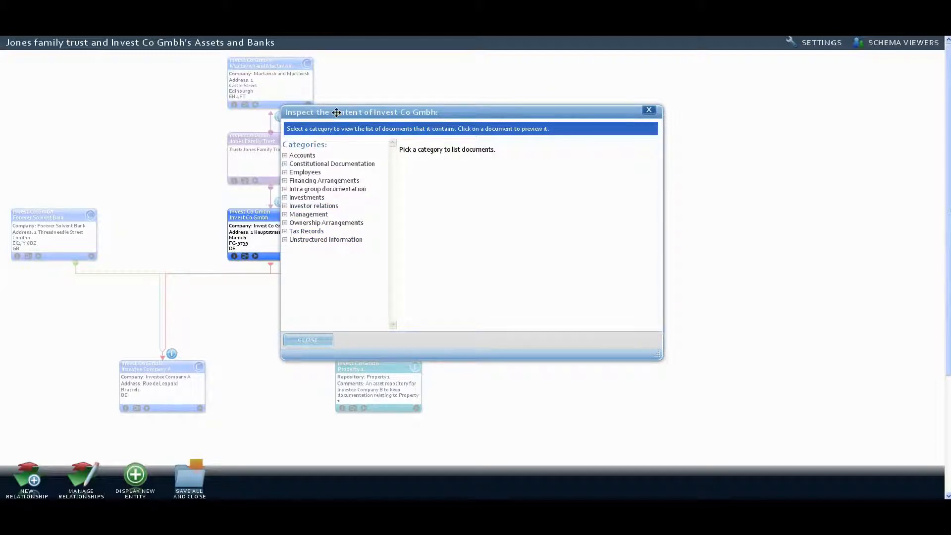
drag(336, 113, 588, 95)
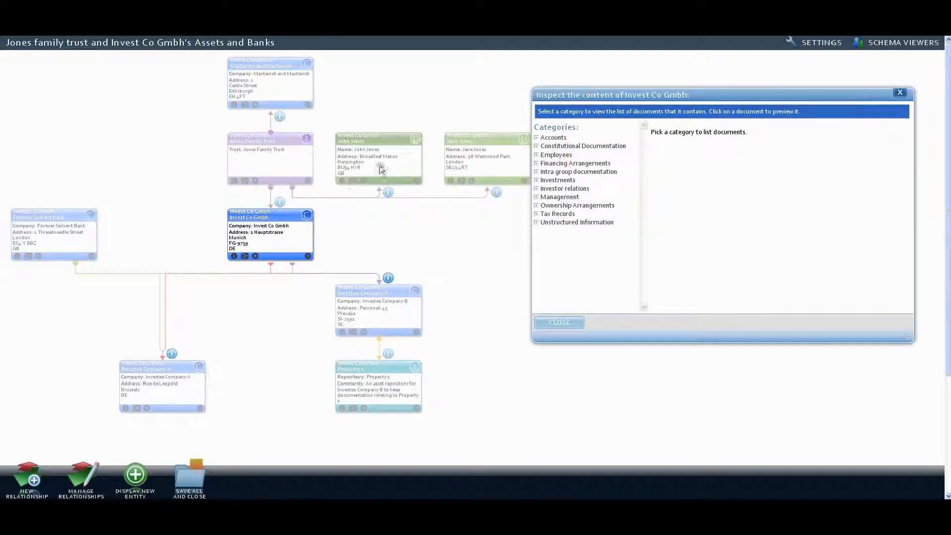
click(536, 163)
click(577, 181)
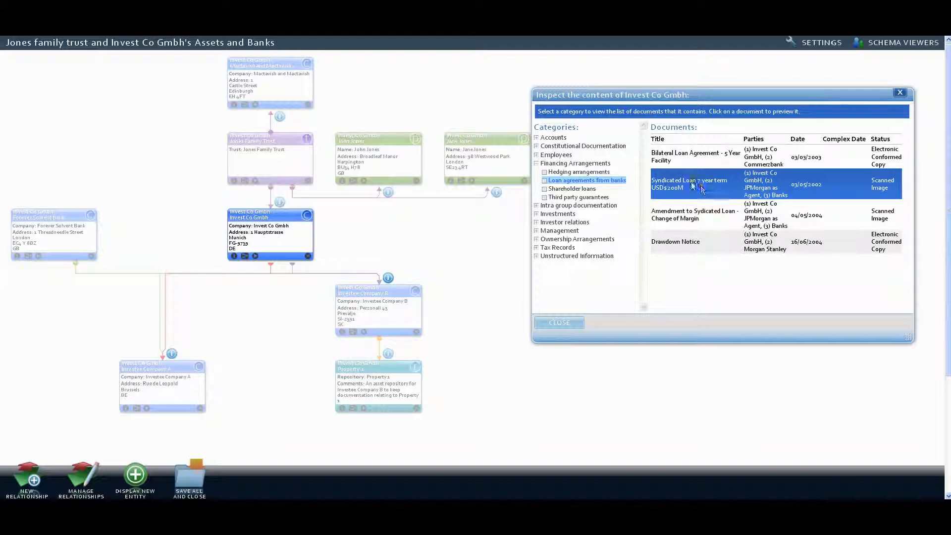
click(677, 157)
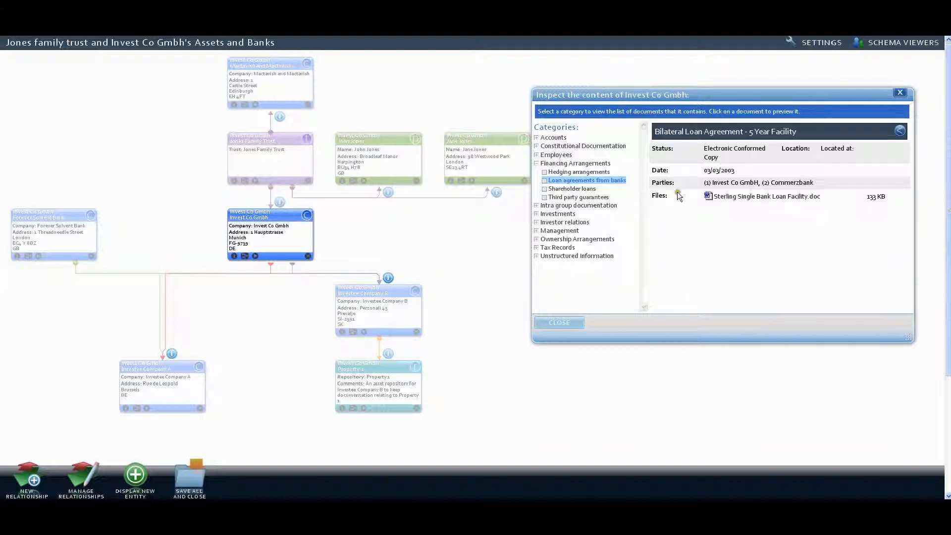
click(898, 94)
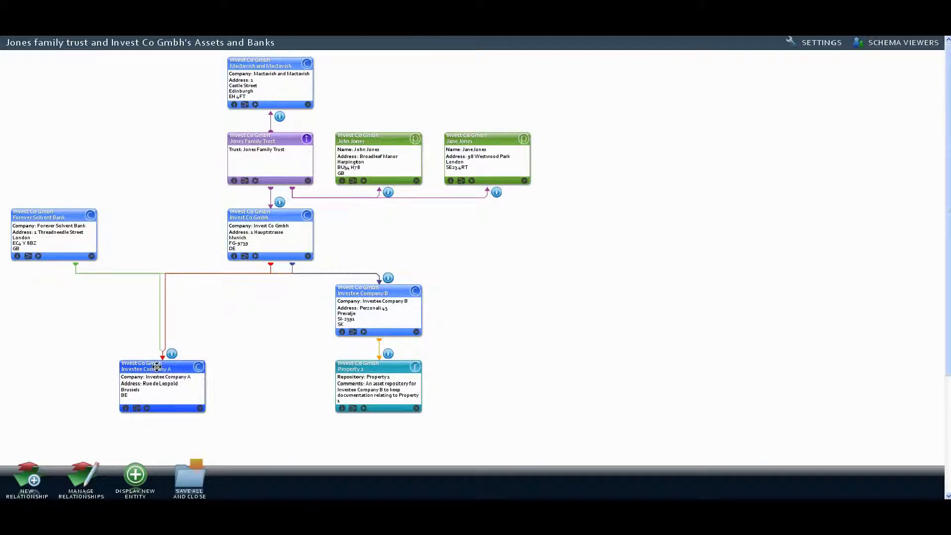
Step: Open the entity details of Investee Company A and examine its fully expanded document category tree
drag(157, 367, 131, 365)
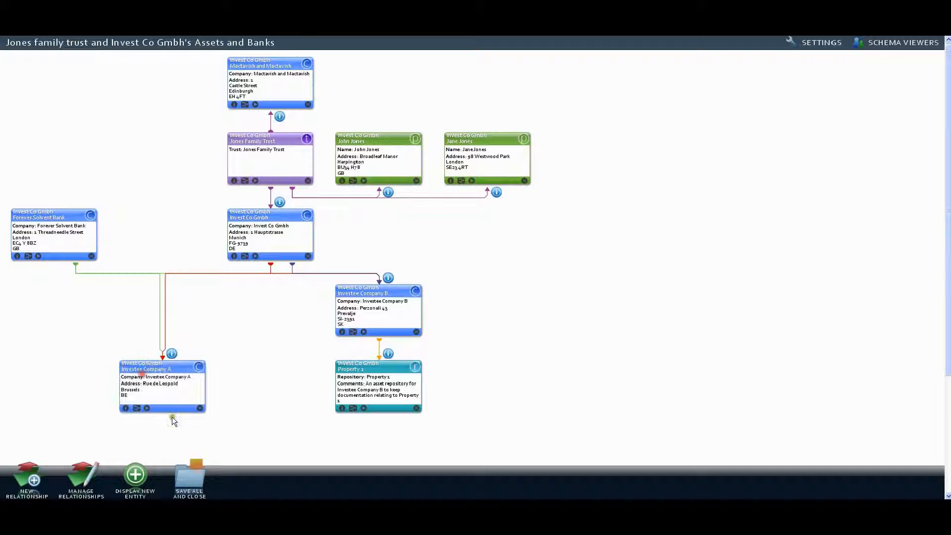
click(146, 409)
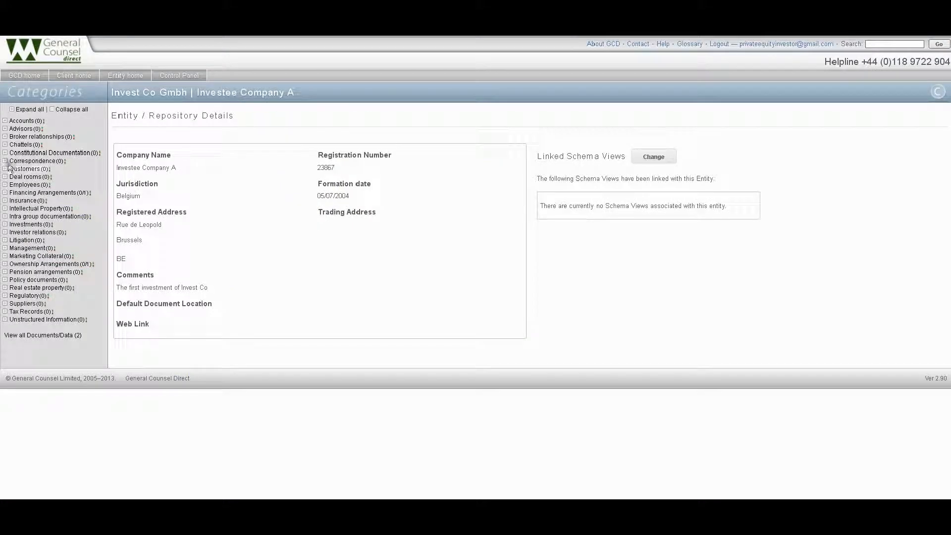
click(25, 109)
scroll(65, 317, down, 6)
scroll(66, 317, down, 5)
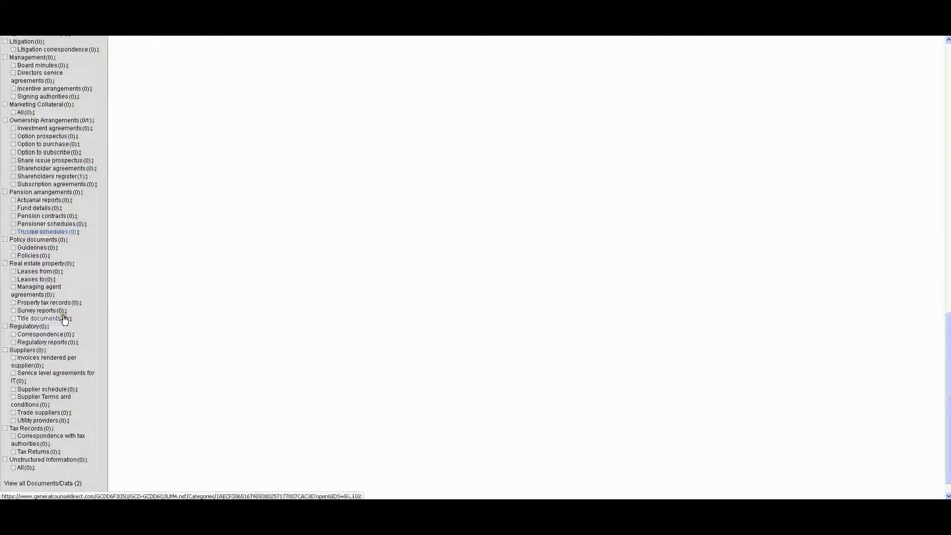
scroll(64, 297, up, 12)
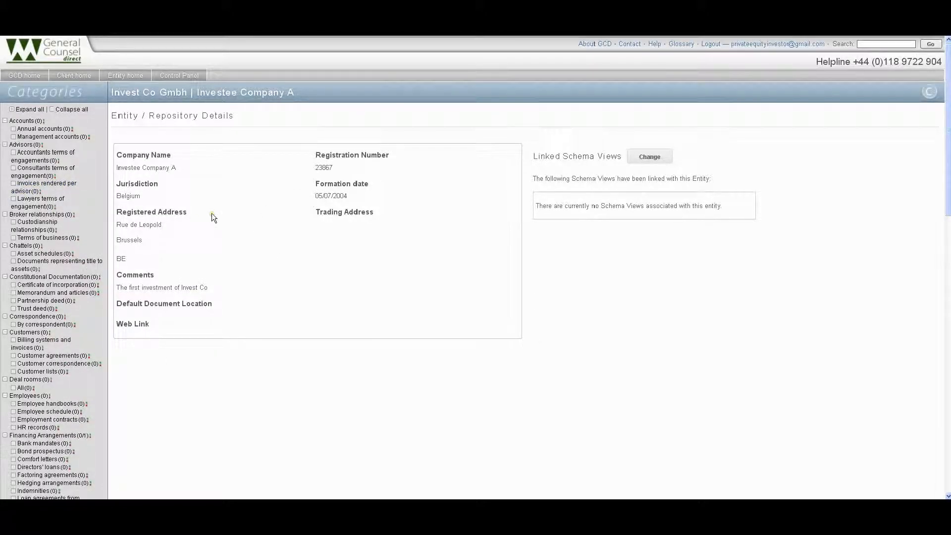
Step: Open the linked schema views of Investee Company A for editing and review the entity's settings form
click(649, 157)
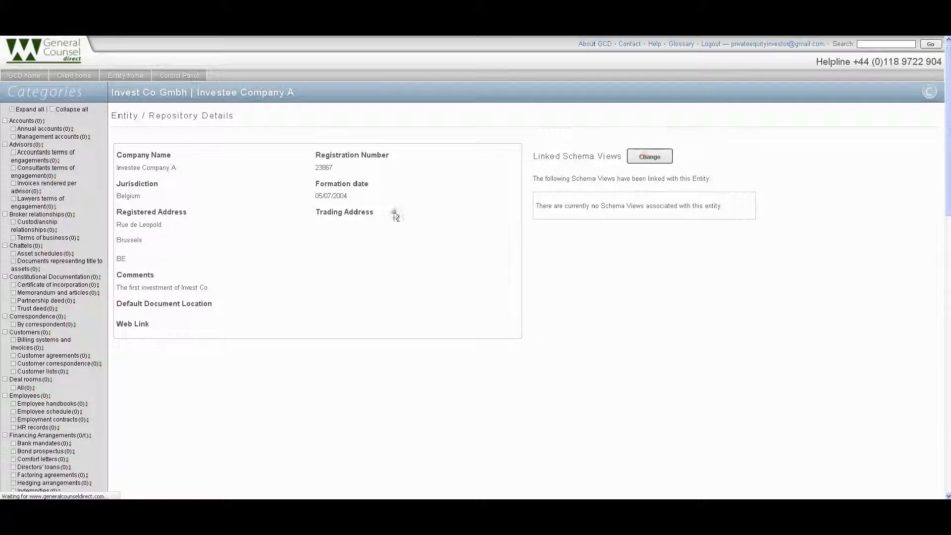
scroll(382, 322, down, 8)
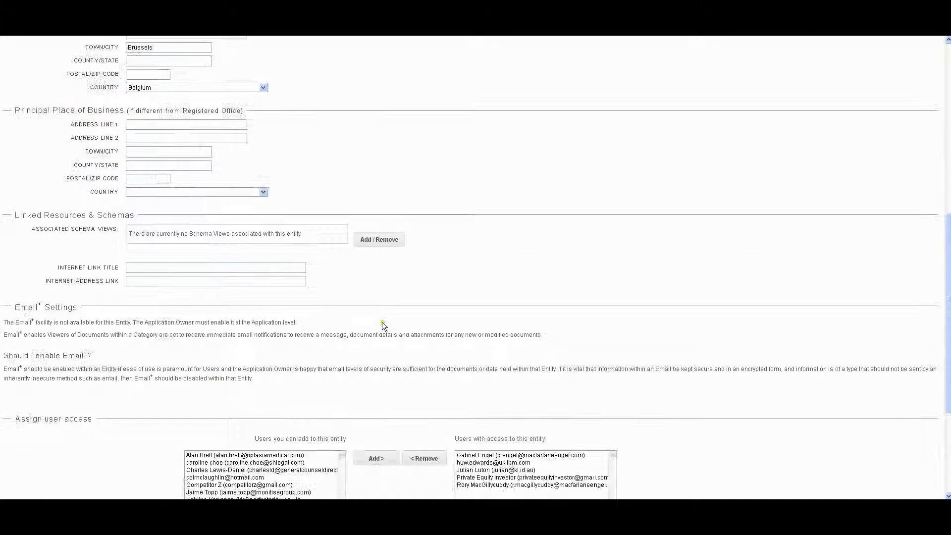
scroll(382, 322, up, 8)
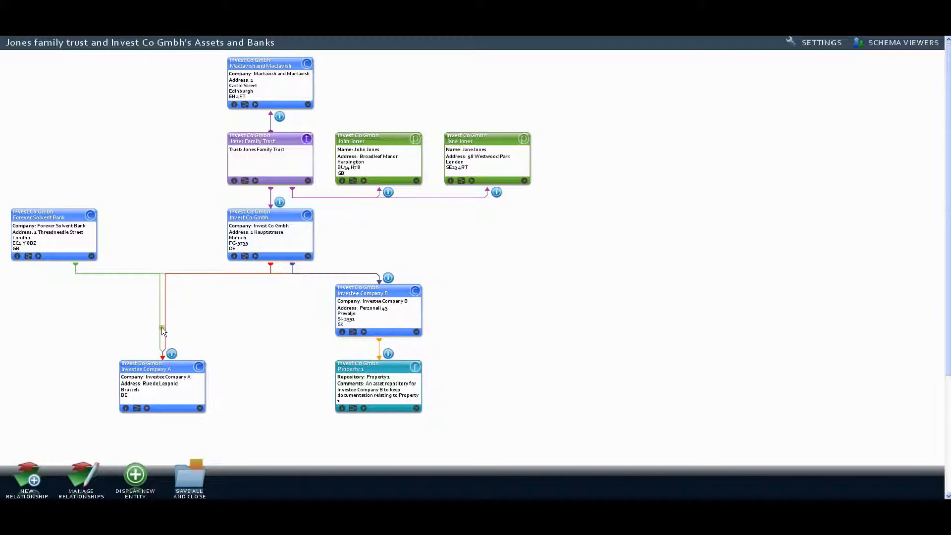
Step: View the relationships to Investee Company A and open the attached Loan Agreement from Forever Solvent.pdf in its bank loan agreements category
click(171, 353)
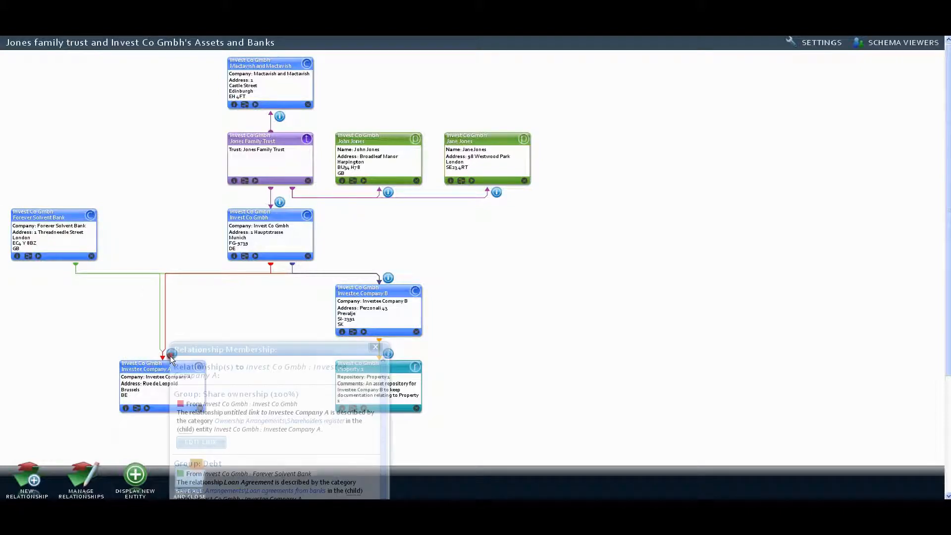
drag(222, 348, 640, 145)
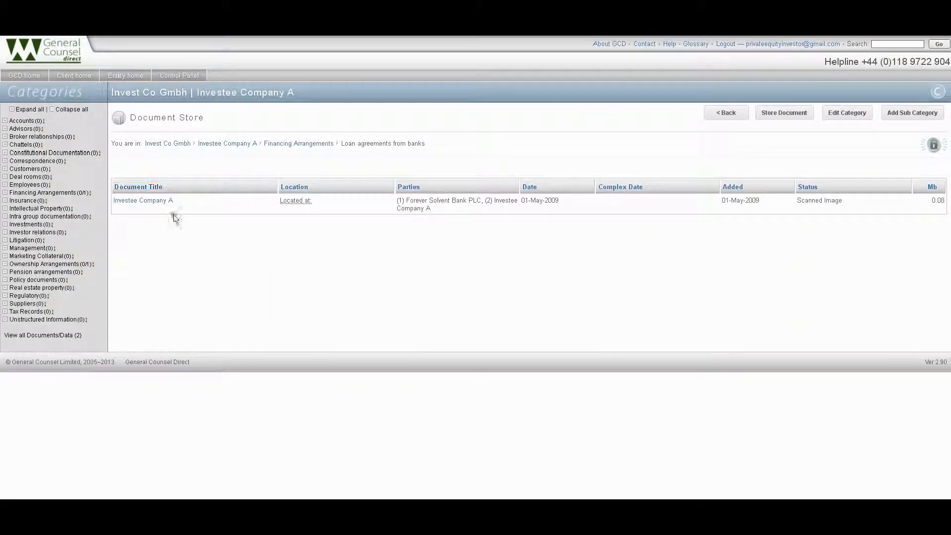
click(165, 202)
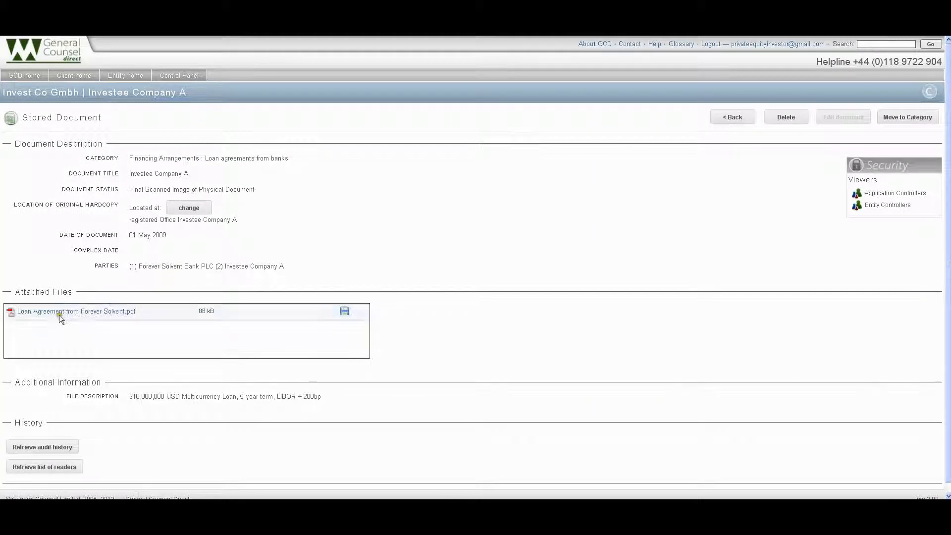
click(59, 312)
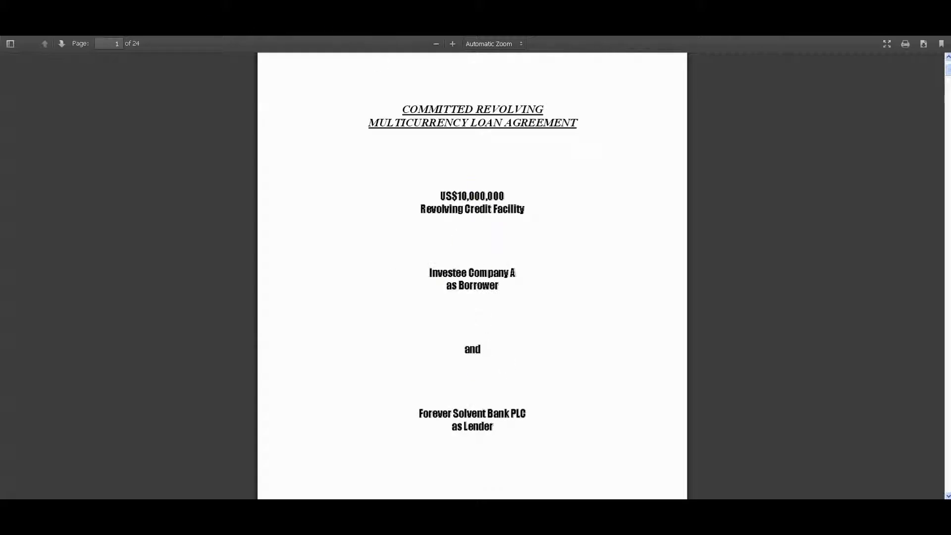
Step: Close the loan agreement document and the relationship details of Investee Company A
click(210, 21)
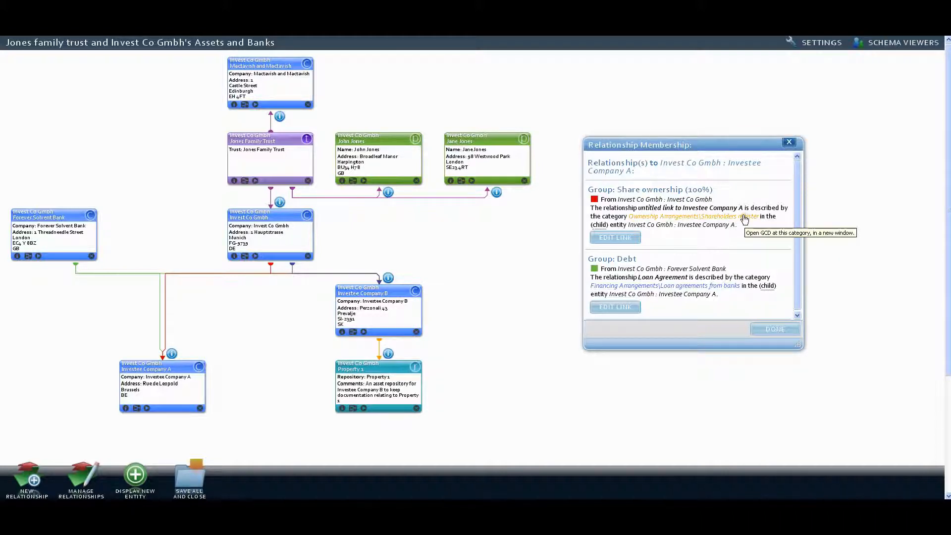
click(776, 329)
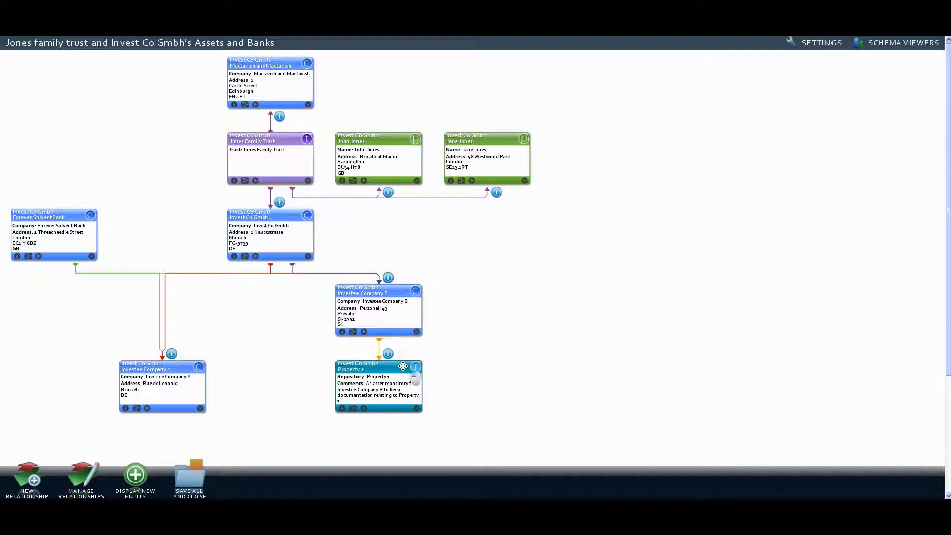
Step: Move Property 1 directly beside Investee Company A, beneath Invest Co Gmbh, and shift Investee Company B one column over and back
drag(409, 369, 307, 366)
drag(402, 292, 548, 270)
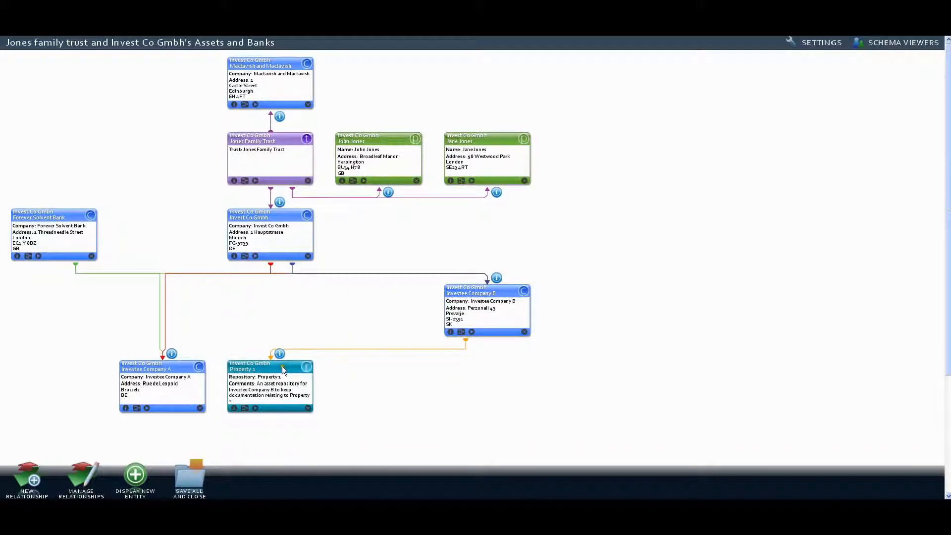
drag(500, 293, 354, 296)
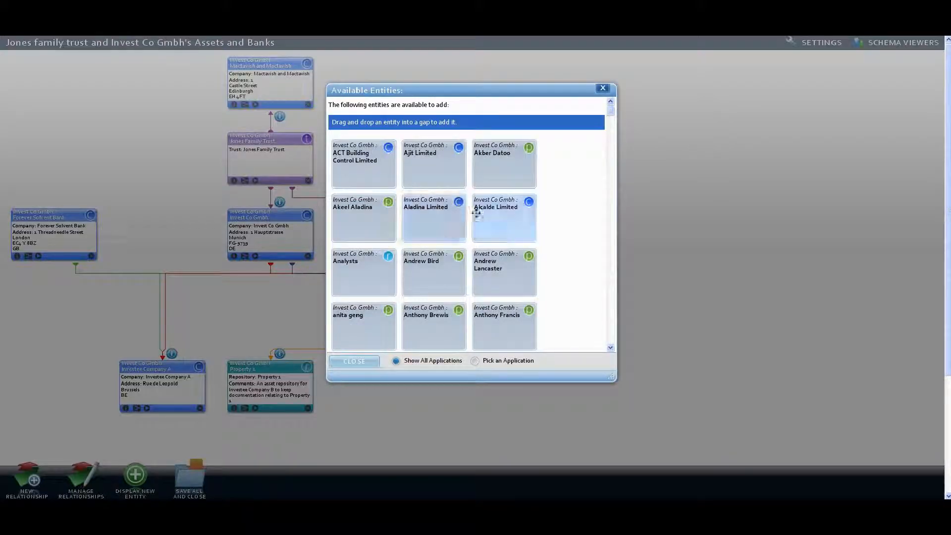
Step: Add the Blackacre entity to the schema and place it in Property 1's row, one column beyond Investee Company B
scroll(407, 303, down, 4)
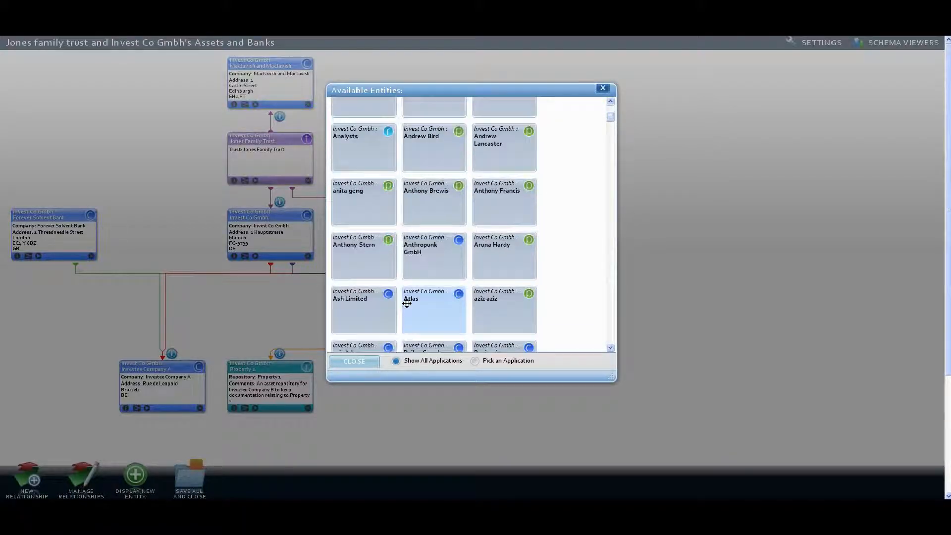
scroll(407, 303, down, 8)
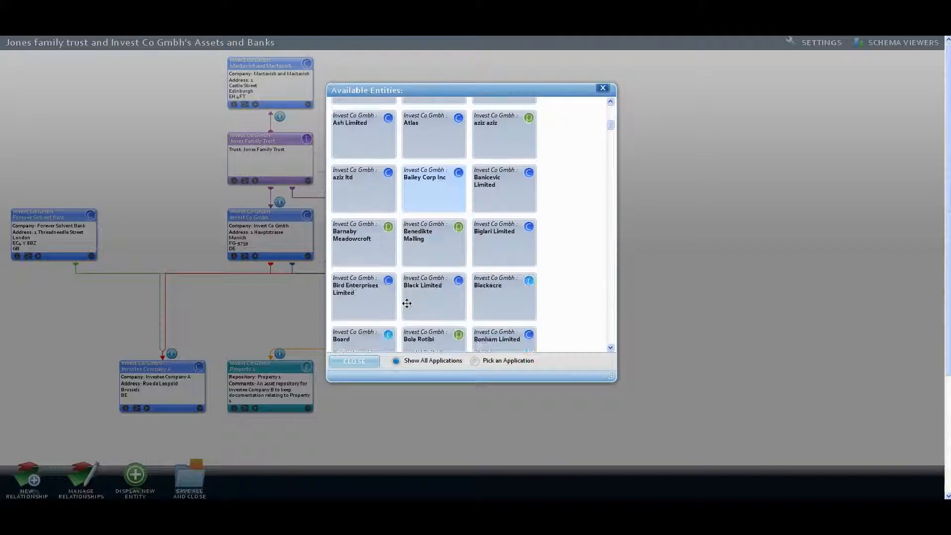
drag(503, 271, 629, 307)
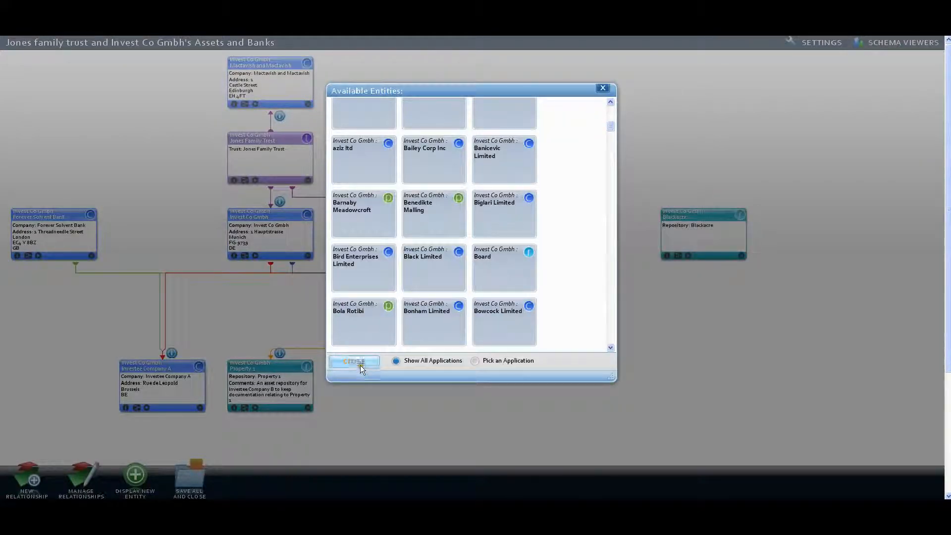
click(355, 362)
drag(678, 216, 462, 367)
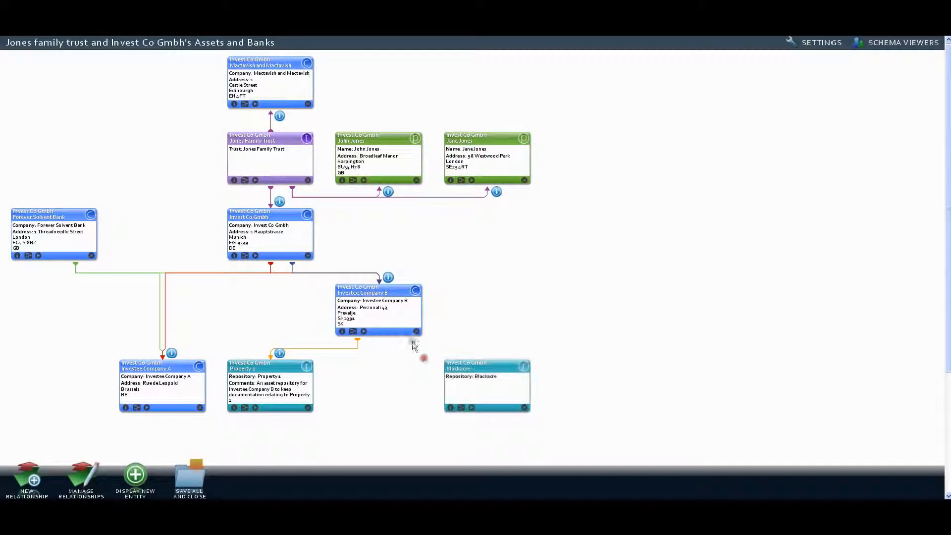
Step: Create a new relationship group named Ownership
click(30, 479)
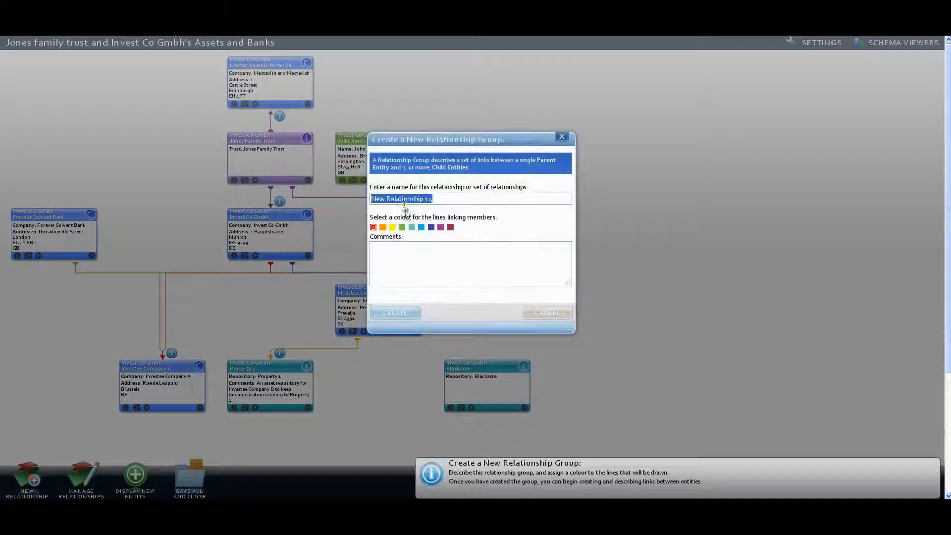
click(384, 200)
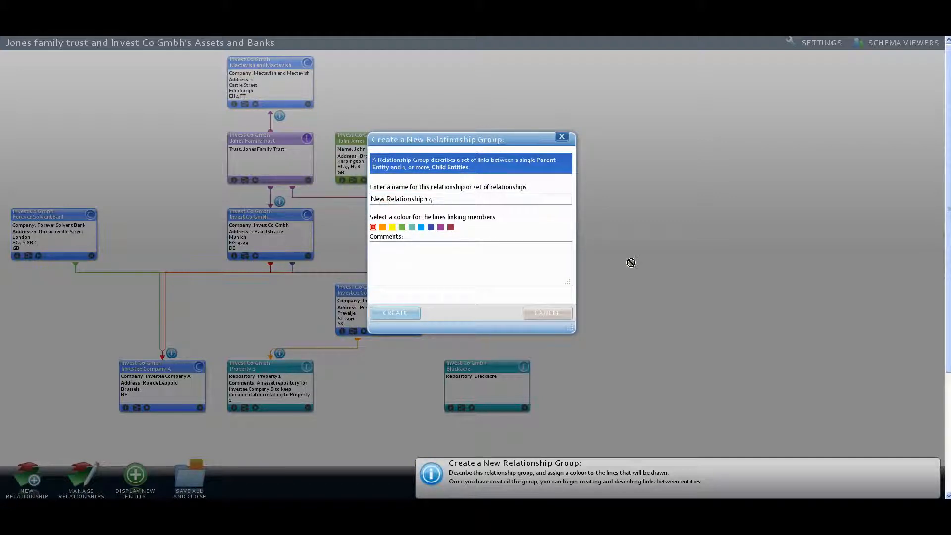
text(Owne)
key(BackSpace)
key(BackSpace)
key(BackSpace)
key(BackSpace)
key(BackSpace)
key(BackSpace)
key(BackSpace)
text(Ownership)
drag(473, 202, 405, 202)
click(394, 313)
Step: Link Investee Company B as parent to Blackacre as child in the Ownership group, keep the default link name, and finish adding
click(379, 309)
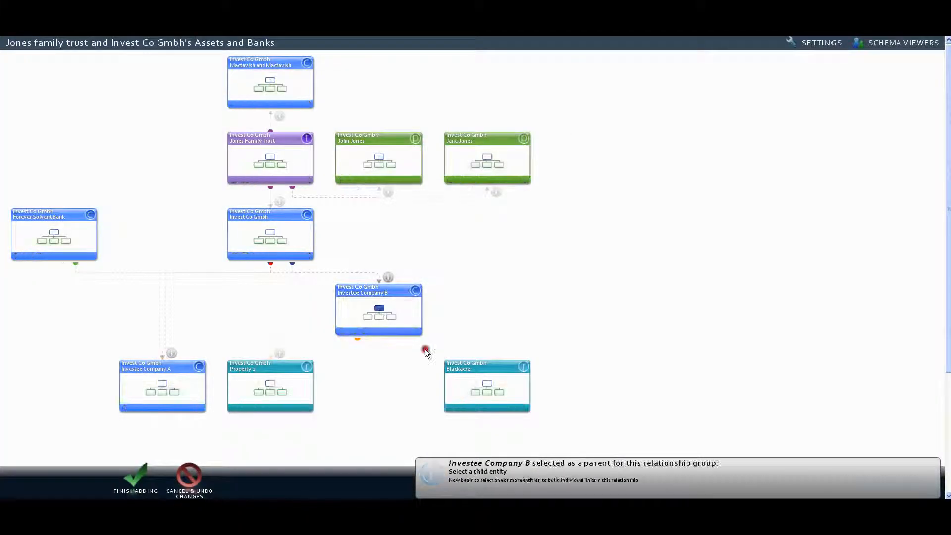
click(477, 385)
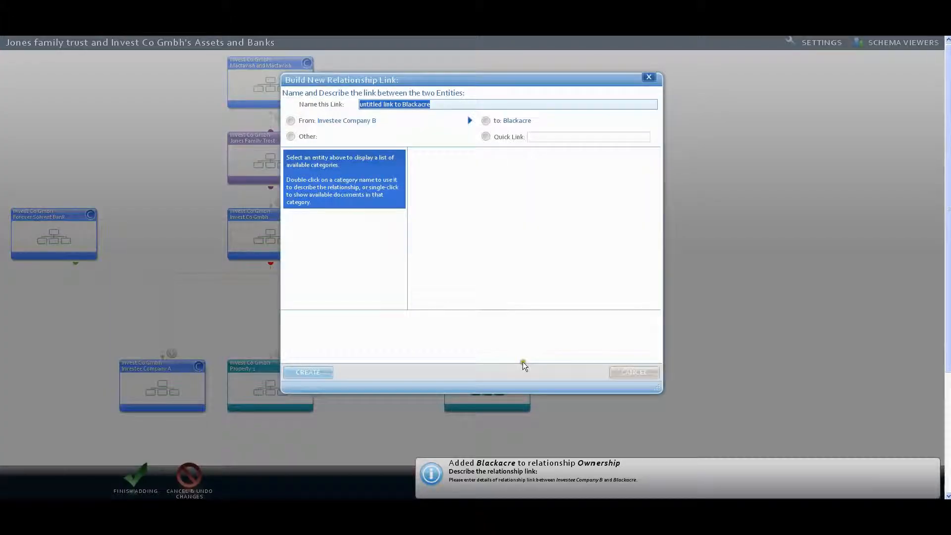
click(513, 123)
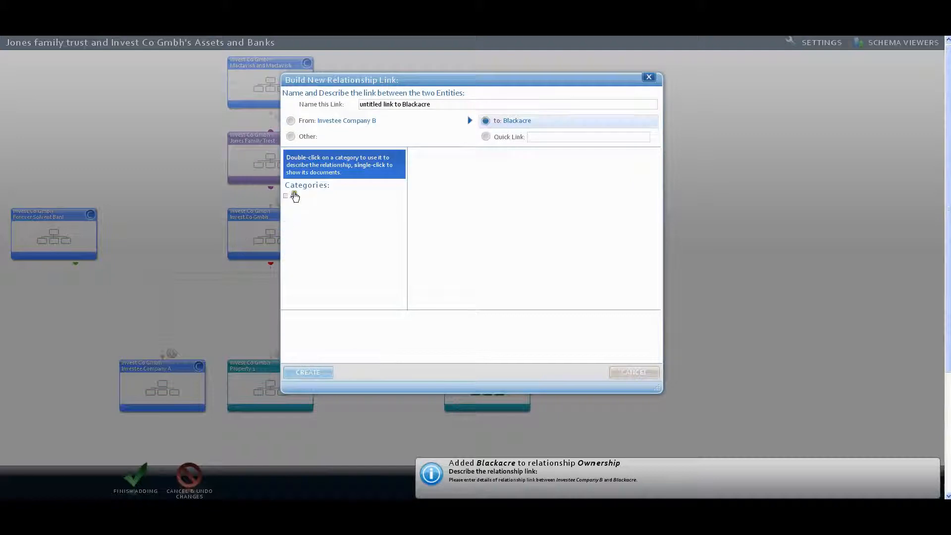
click(293, 196)
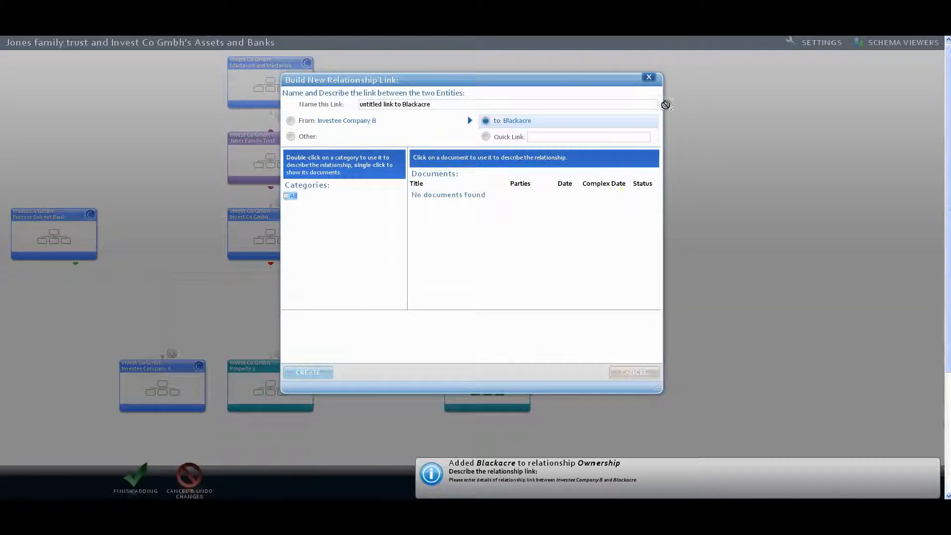
drag(432, 278, 348, 358)
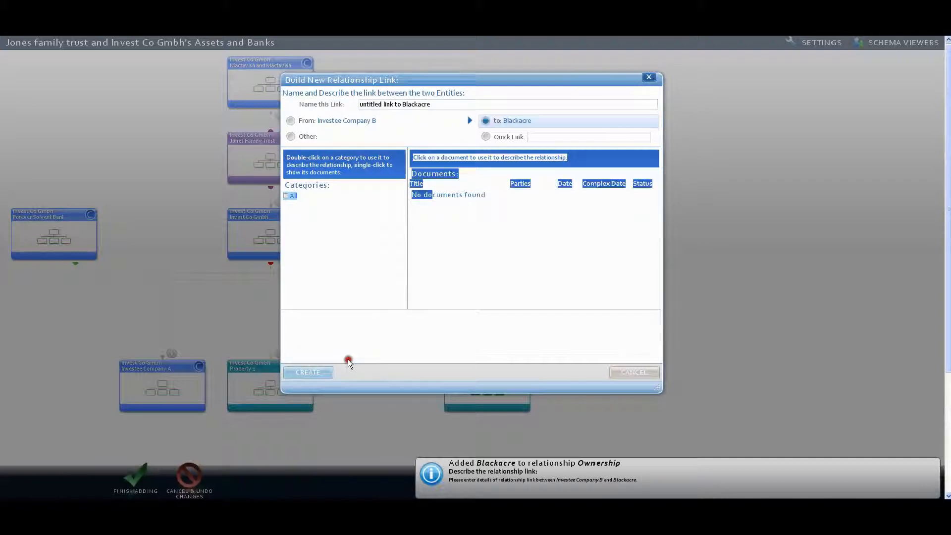
click(308, 372)
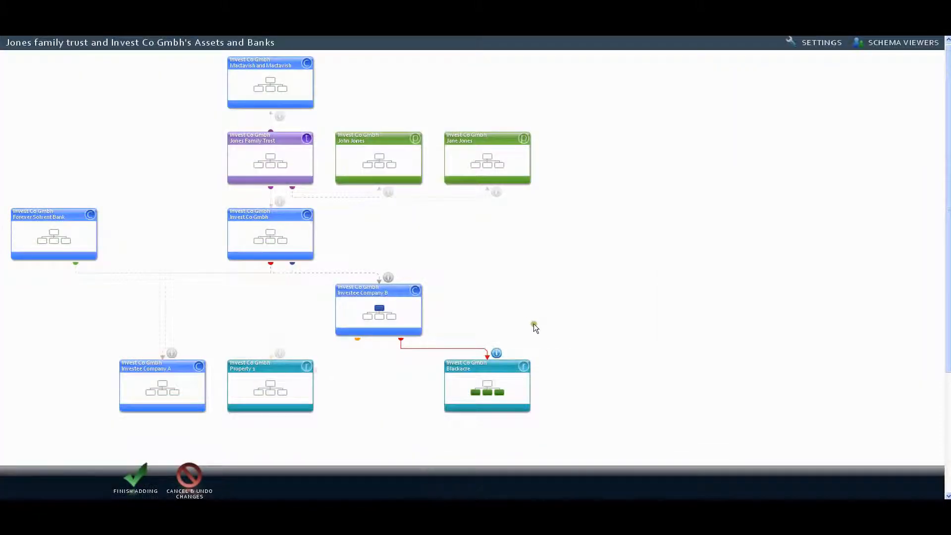
click(135, 478)
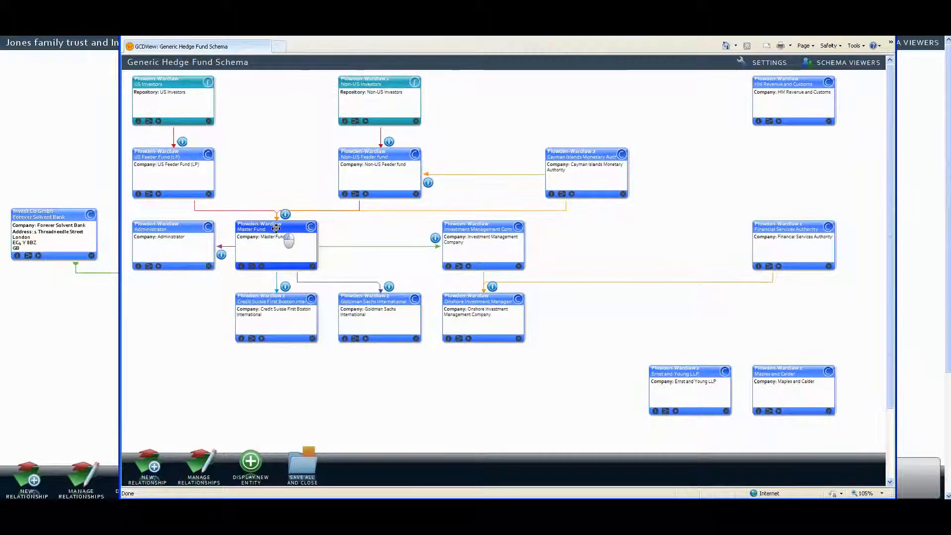
Step: In the Generic Hedge Fund Schema, move Master Fund beneath the Non-US Feeder fund and both investment management companies two columns towards Financial Services Authority
drag(275, 227, 378, 226)
drag(474, 226, 680, 227)
drag(494, 299, 701, 300)
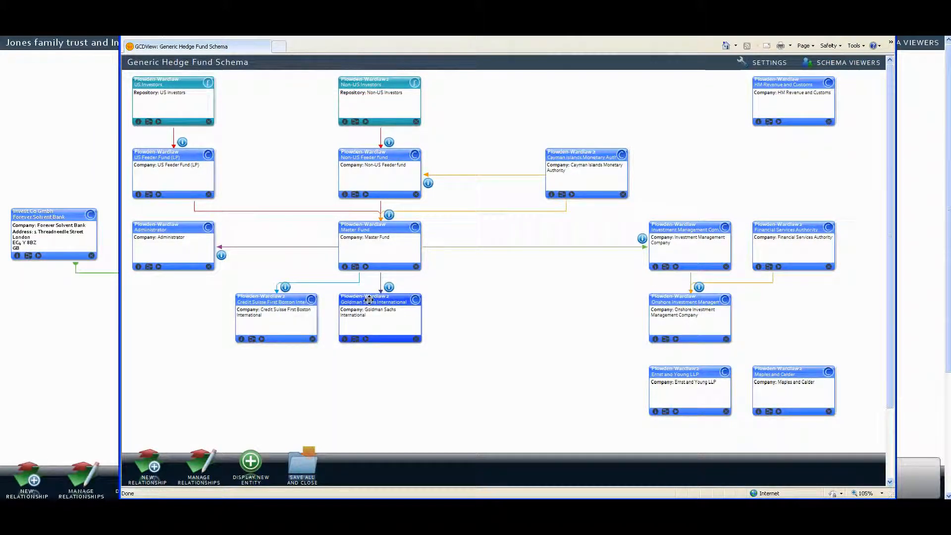
Step: Stack US Investors over US Feeder Fund (LP) and, in the adjacent column, Non-US Investors over Non-US Feeder fund and Master Fund
click(286, 159)
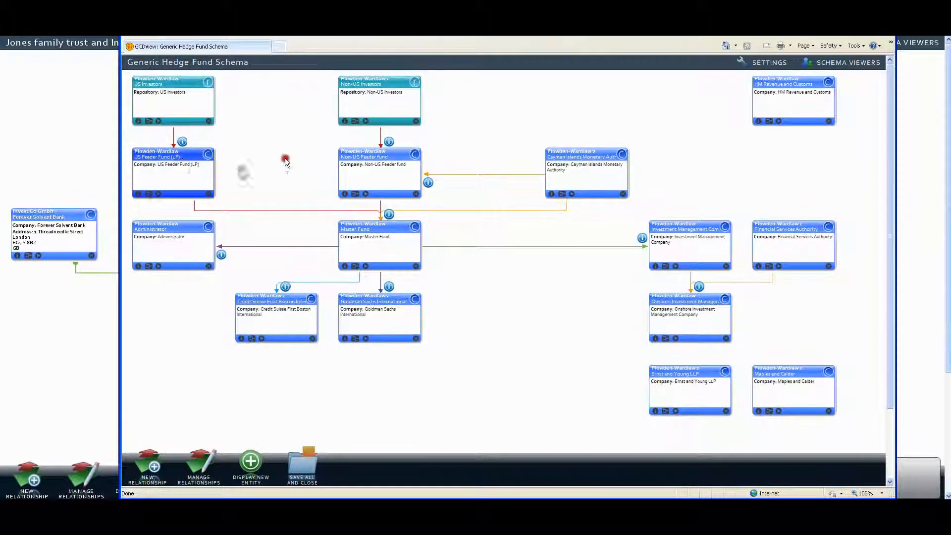
drag(182, 158, 285, 160)
drag(386, 228, 510, 232)
drag(384, 158, 510, 160)
drag(273, 154, 377, 153)
drag(394, 81, 513, 85)
drag(182, 83, 394, 91)
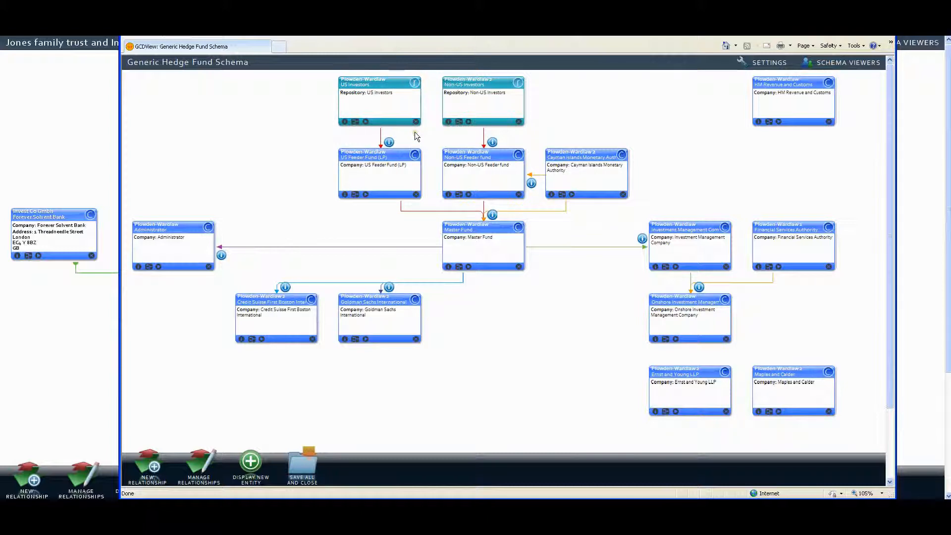
Step: Move Cayman Islands Monetary Authority beneath HM Revenue and Customs and Administrator up to the feeder funds' row
drag(577, 155, 779, 157)
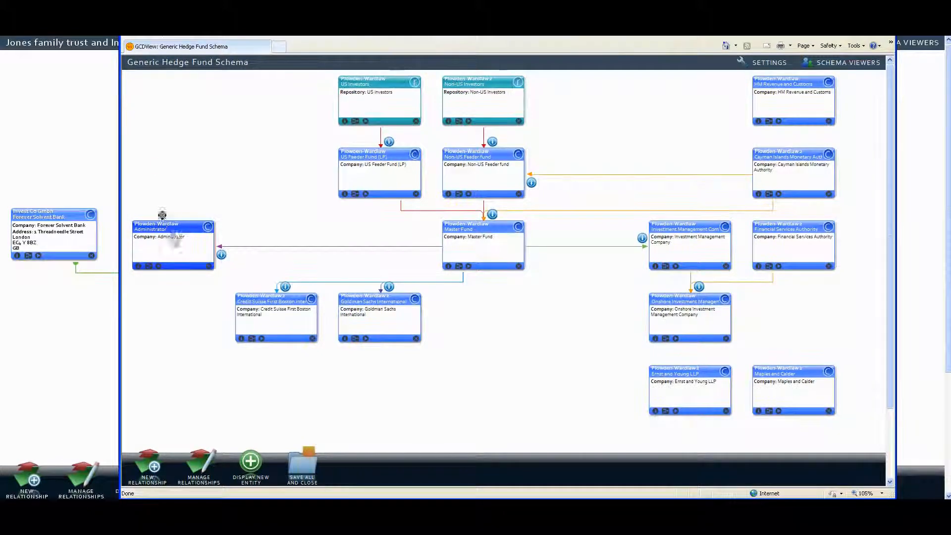
drag(161, 224, 161, 151)
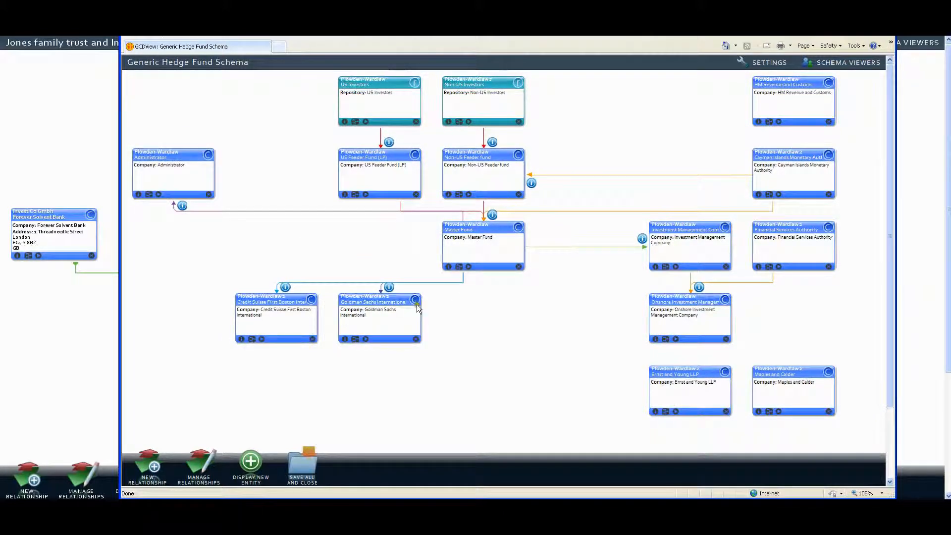
Step: View the relationship details for Credit Suisse First Boston International and close them
click(285, 287)
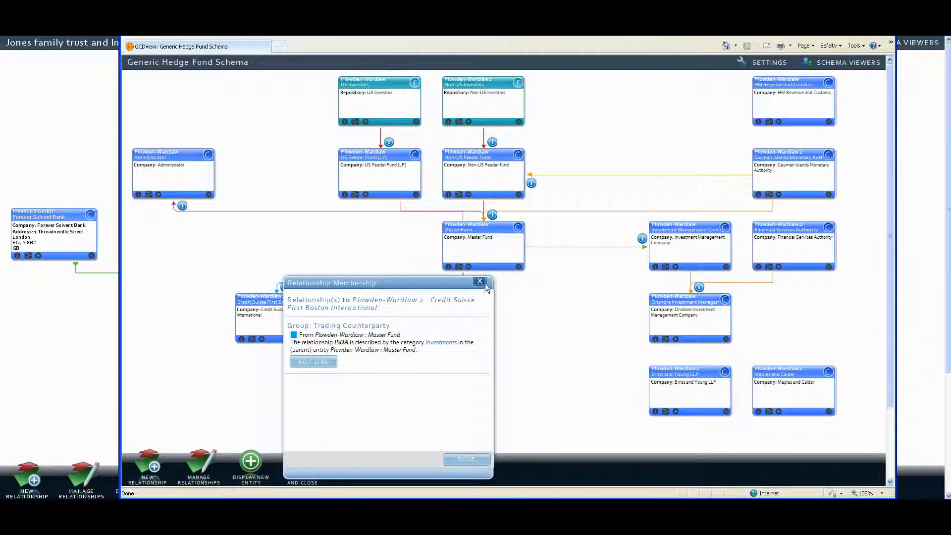
click(480, 281)
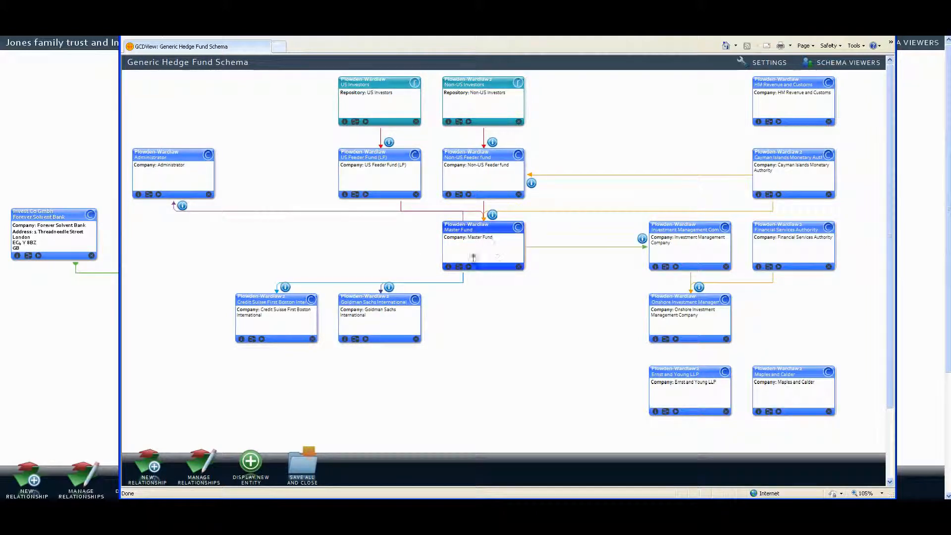
Step: Move Master Fund beneath US Feeder Fund (LP) and shift both investment management companies one column closer to it
drag(481, 227, 377, 228)
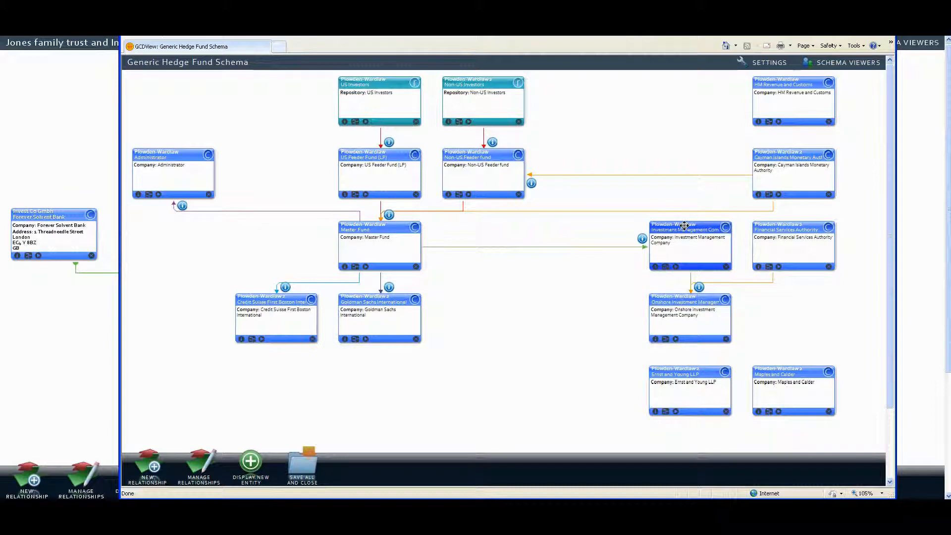
drag(684, 228, 581, 229)
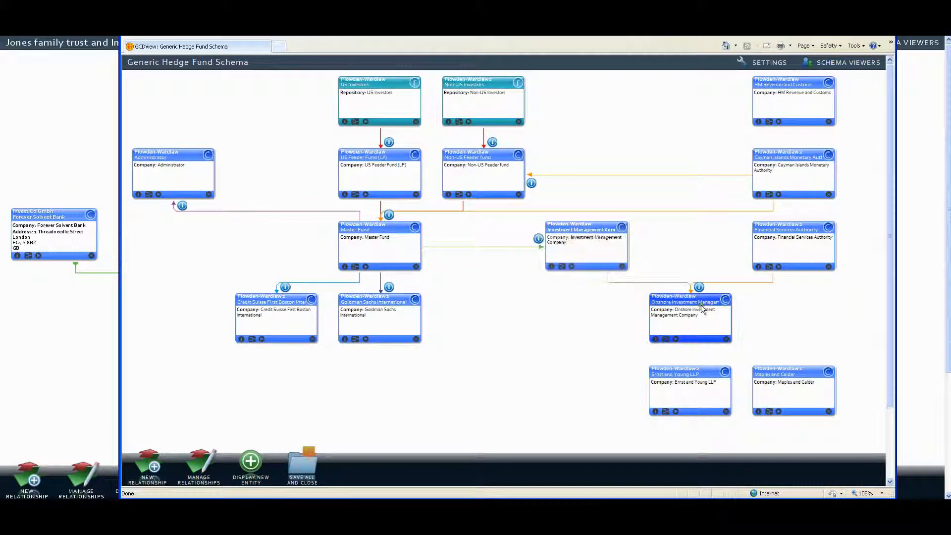
drag(698, 302, 579, 304)
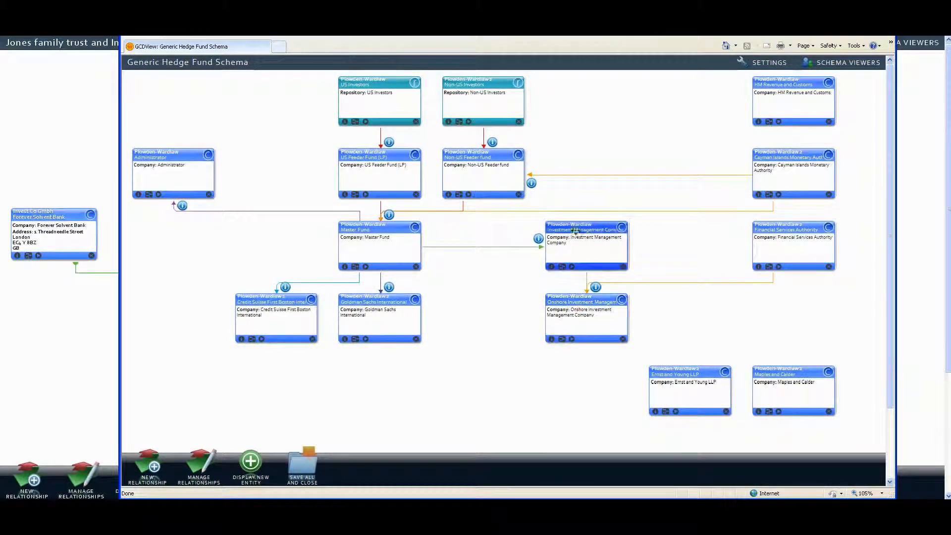
Step: Review the Authorisation and Delegation of function relationships to Onshore Investment Management Company and close the details
click(595, 290)
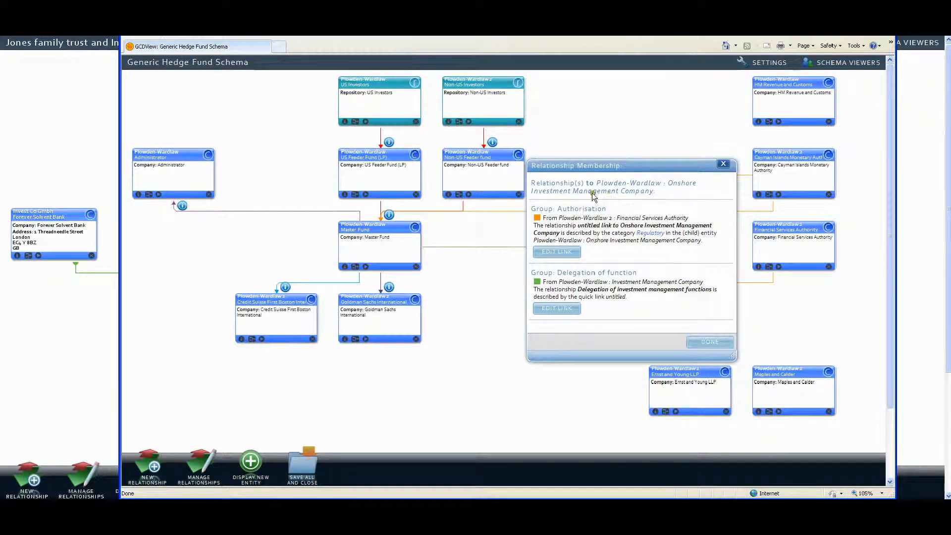
drag(676, 162, 507, 223)
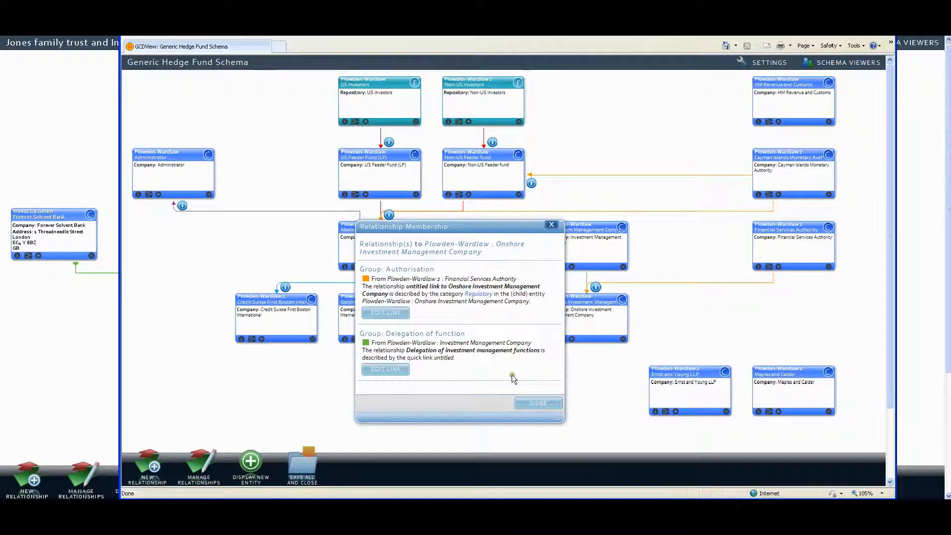
click(552, 226)
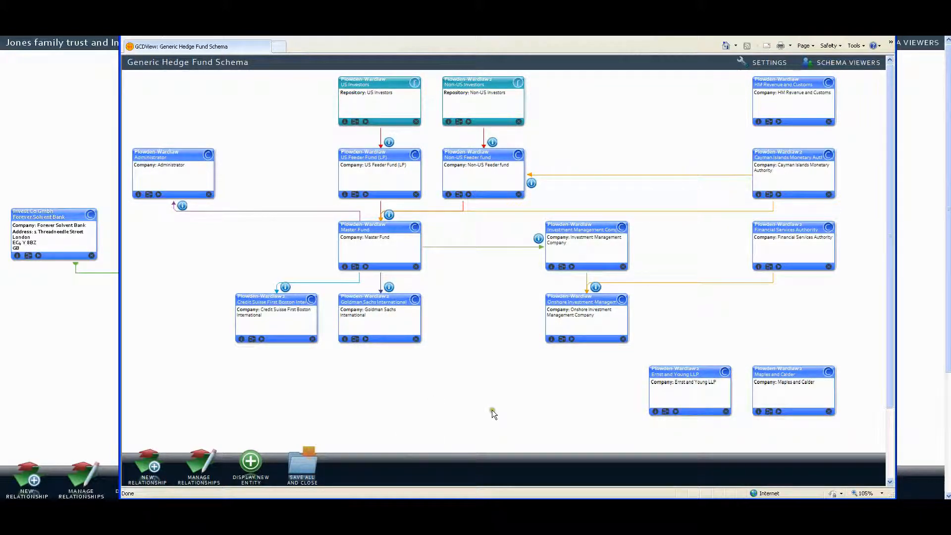
Step: Review which users can view the Generic Hedge Fund Schema and close the viewer management without changes
scroll(468, 394, up, 1)
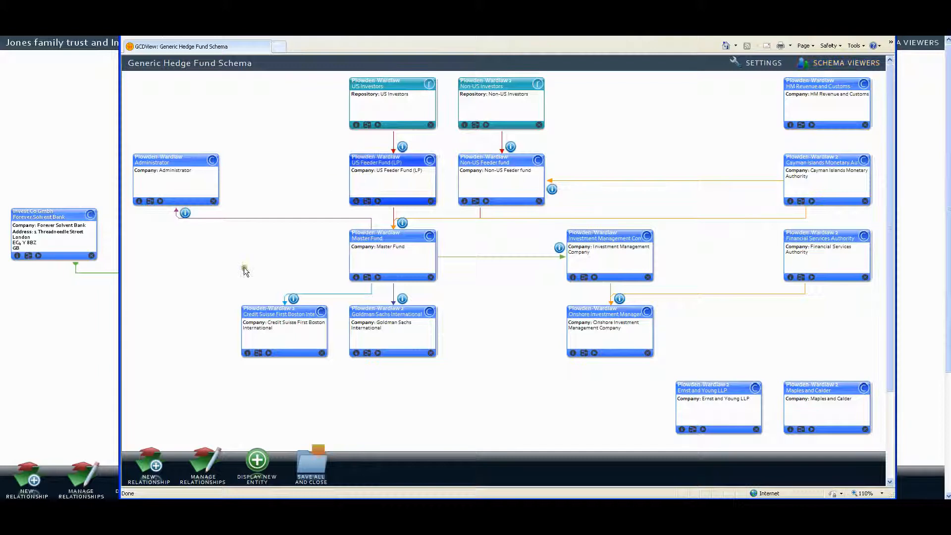
click(837, 63)
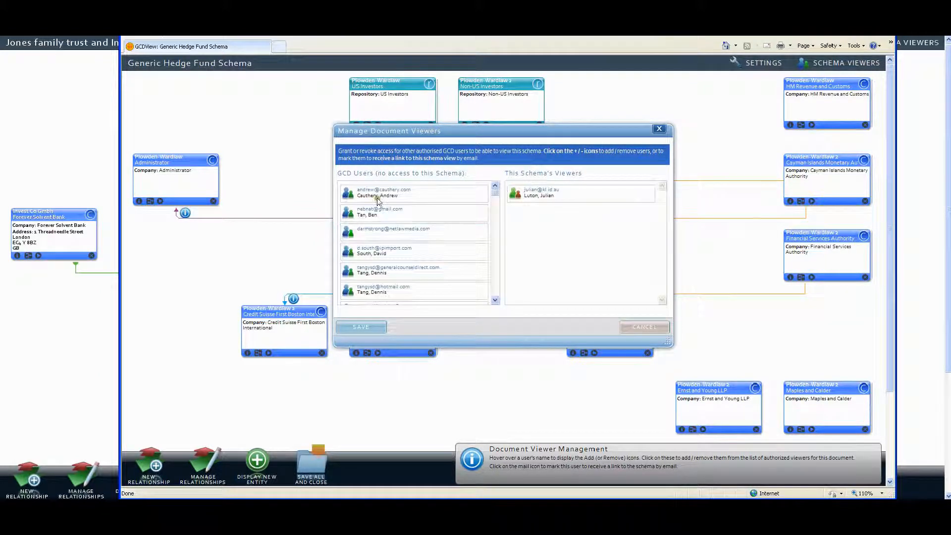
click(659, 130)
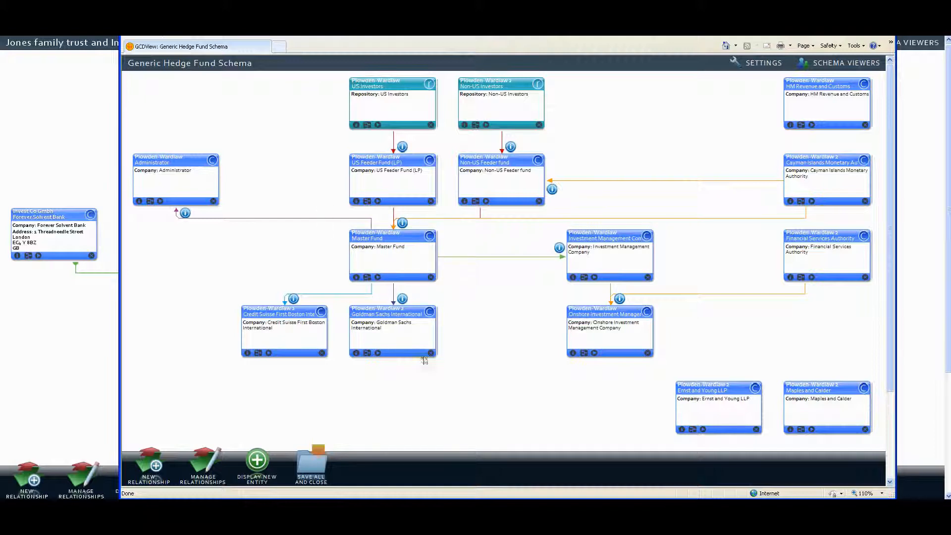
Step: Open Master Fund's document store and check the default category security of its Accounts category
click(377, 278)
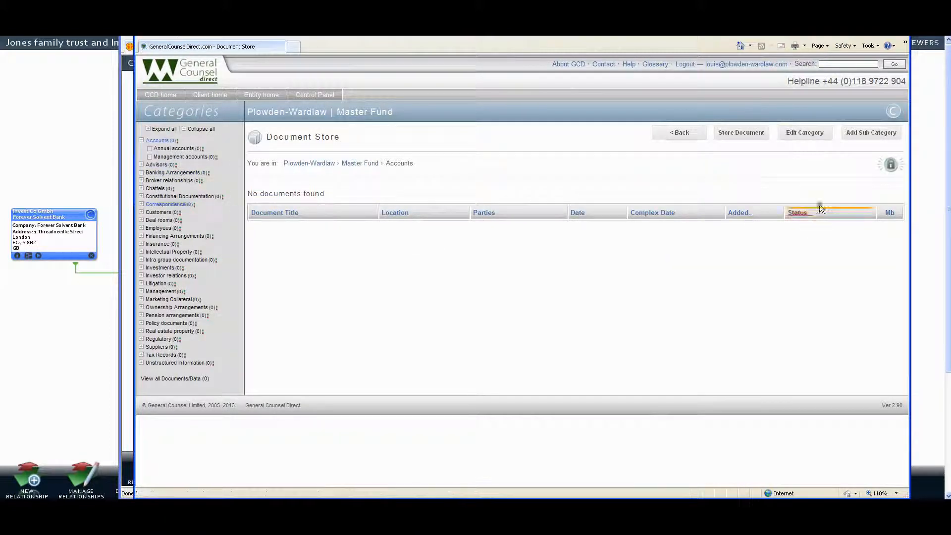
mouse_move(889, 169)
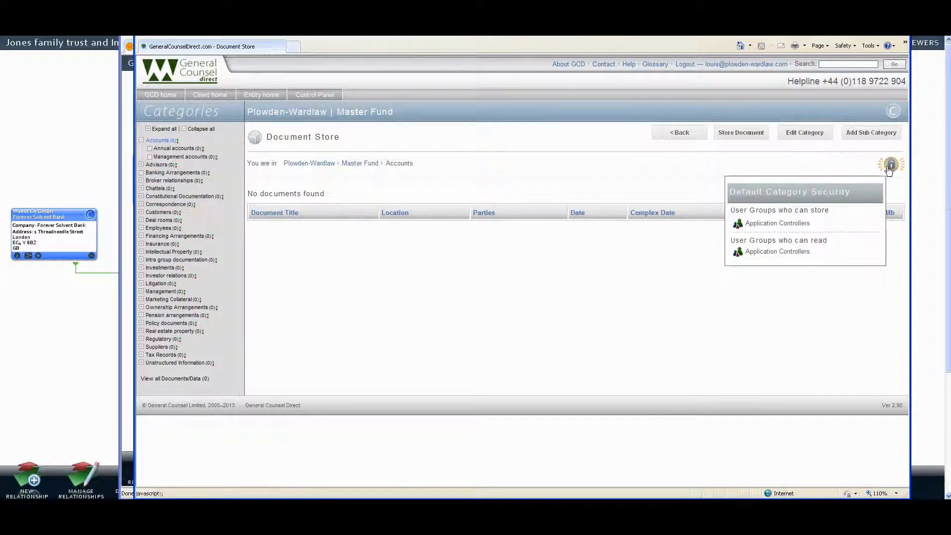